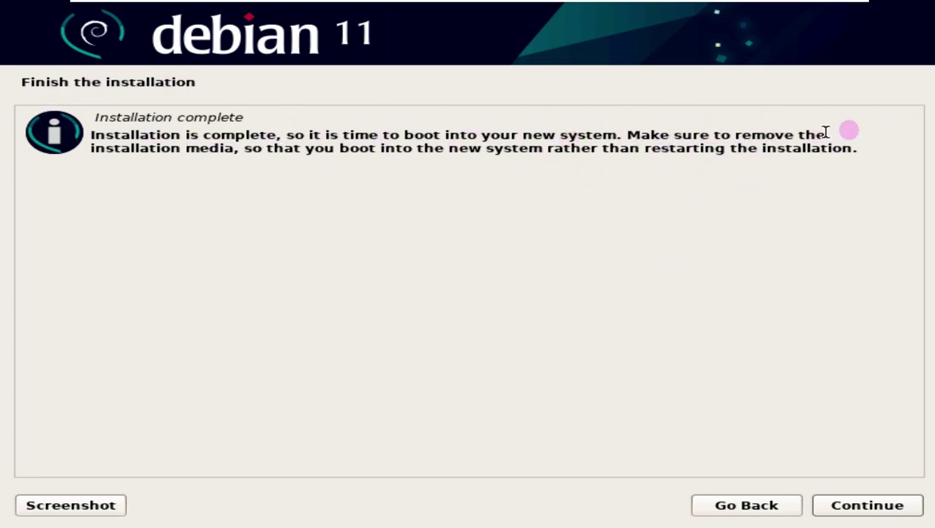
Step: Finish the Debian 11 installation and boot into the new system
left_click(858, 506)
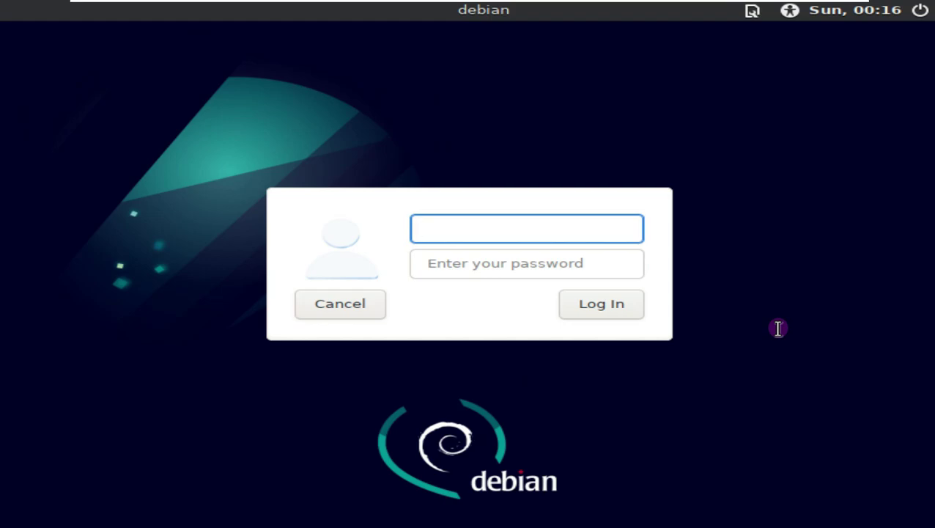
Step: Try to log in with the username Runboxing and the account password
type("Runboxing")
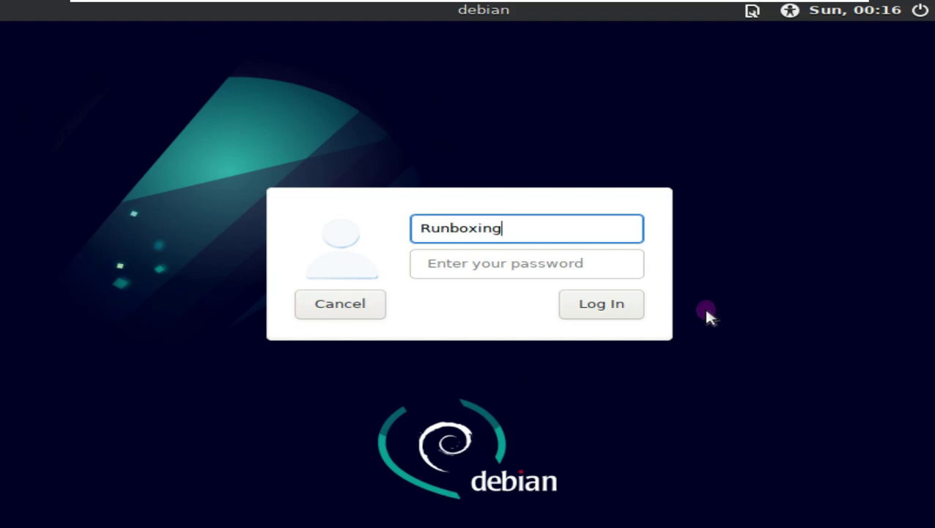
left_click(581, 273)
key("Tab")
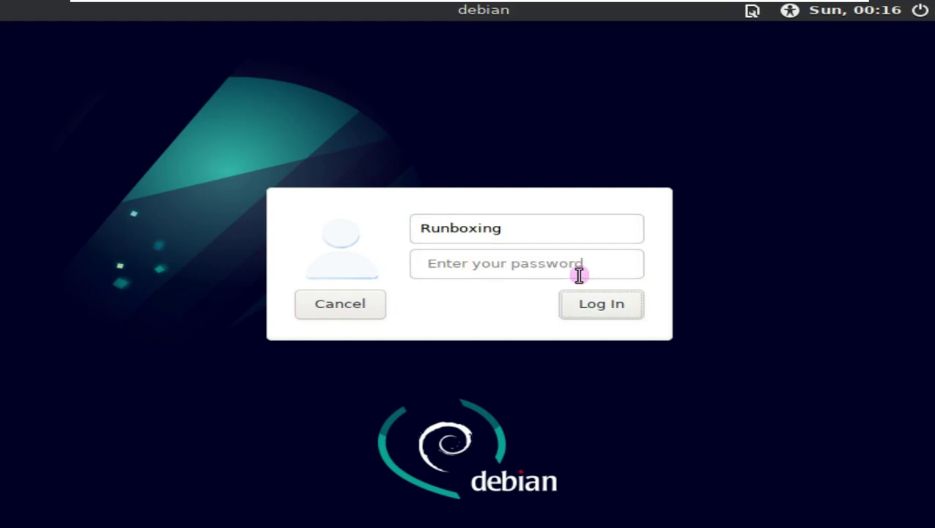
left_click(579, 275)
type("•••••")
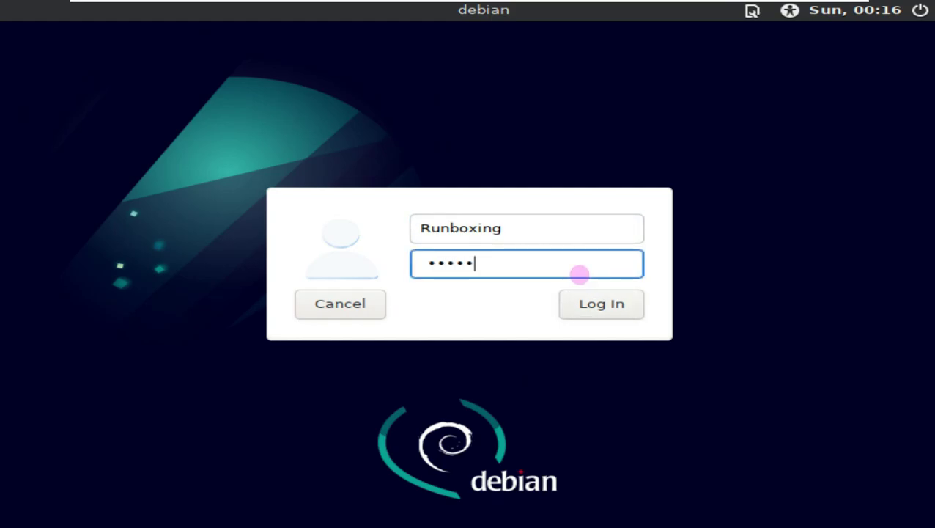
left_click(600, 317)
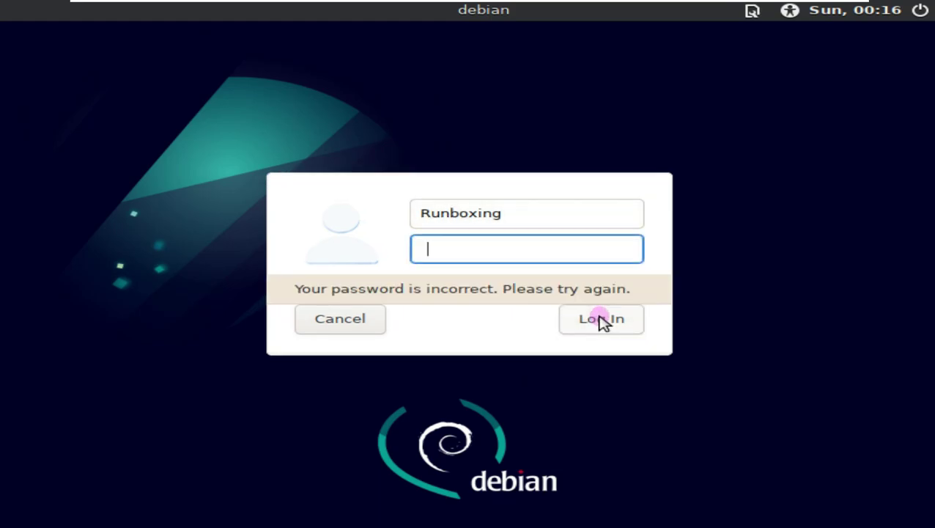
left_click_drag(428, 213, 418, 211)
type("r")
left_click(536, 248)
type("•••••")
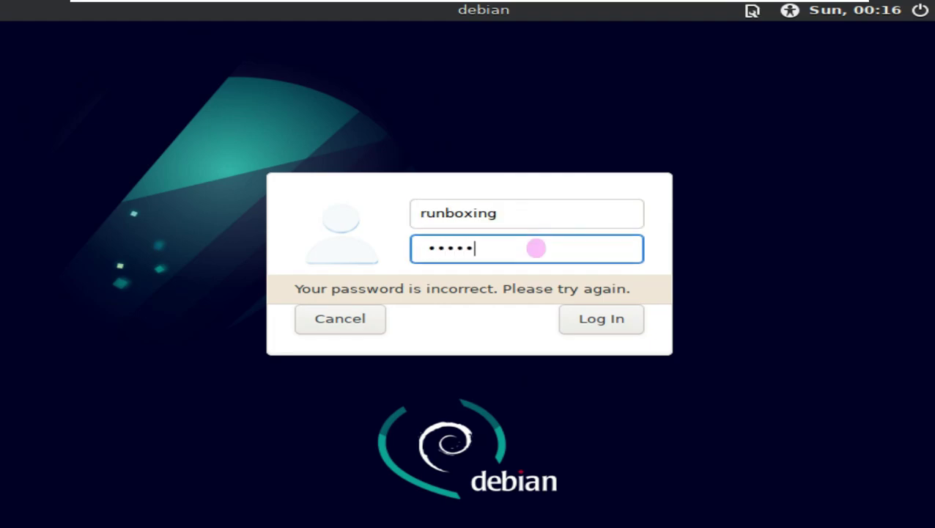
key("Return")
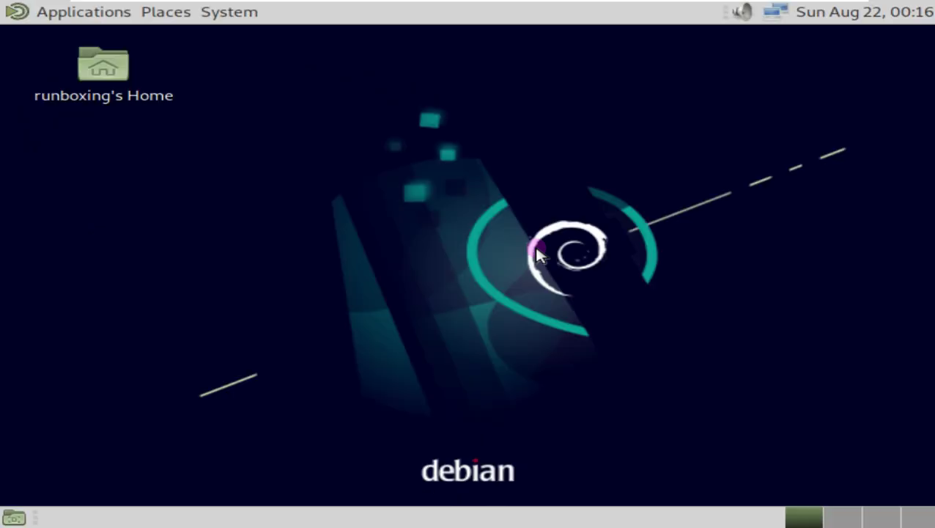
right_click(440, 98)
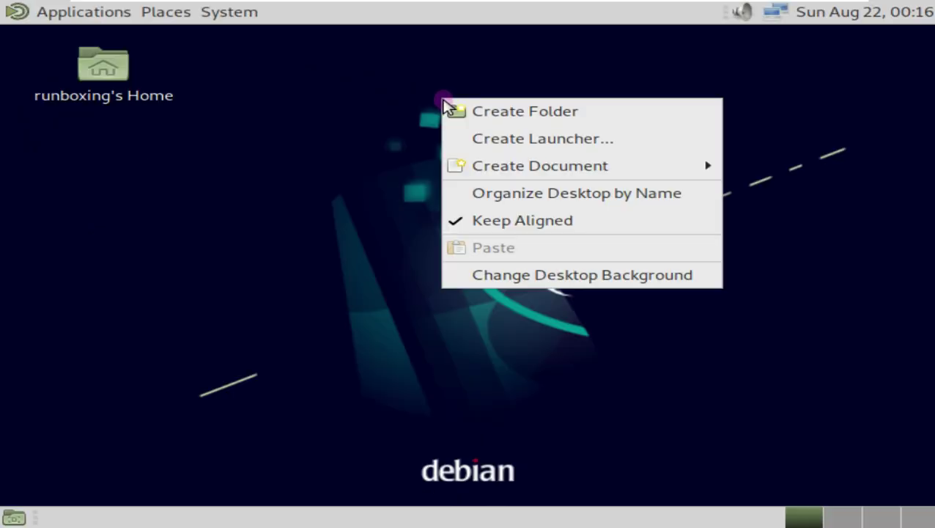
left_click(217, 134)
Step: Set the display resolution to 1360 x 768 in the monitor preferences and apply it
left_click(71, 15)
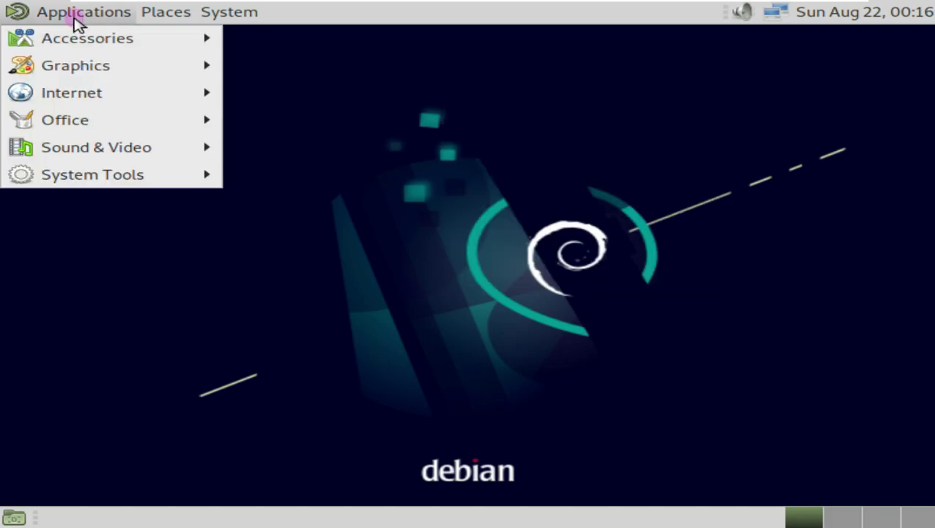
mouse_move(93, 174)
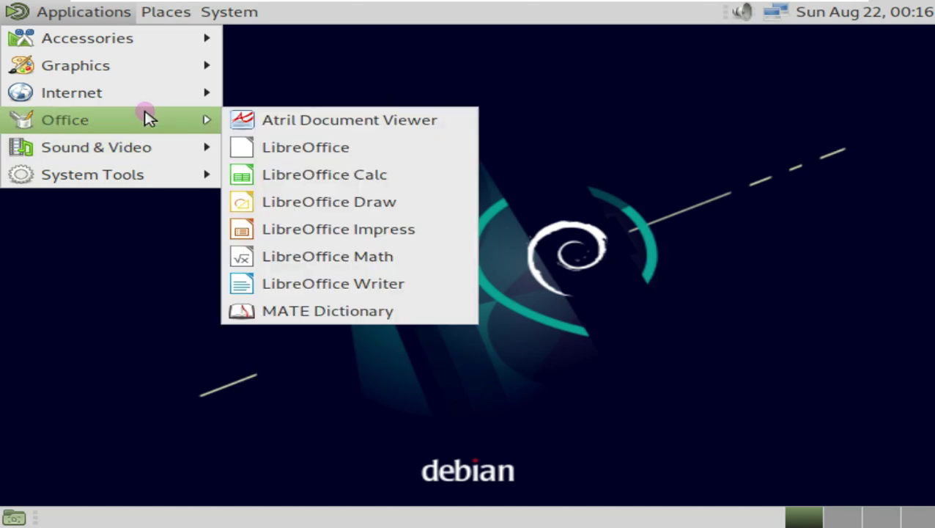
mouse_move(254, 13)
mouse_move(263, 38)
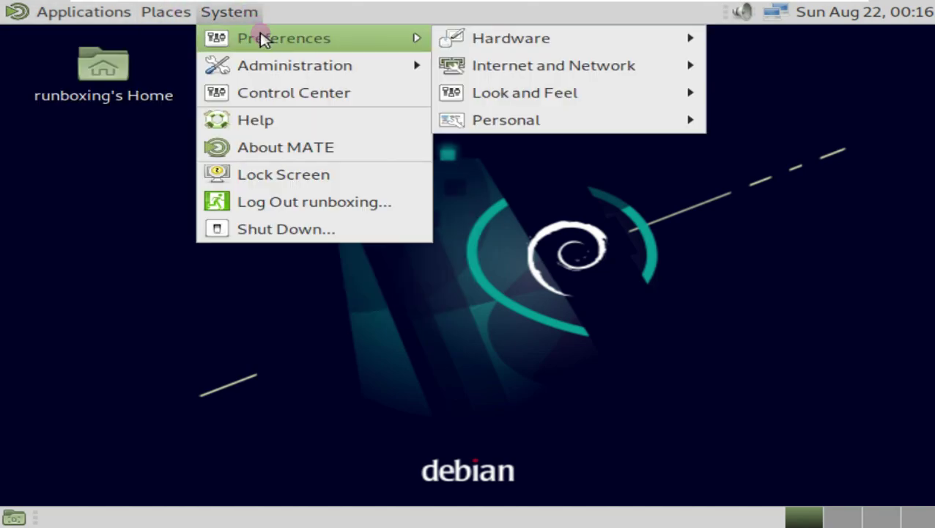
mouse_move(454, 43)
left_click(367, 37)
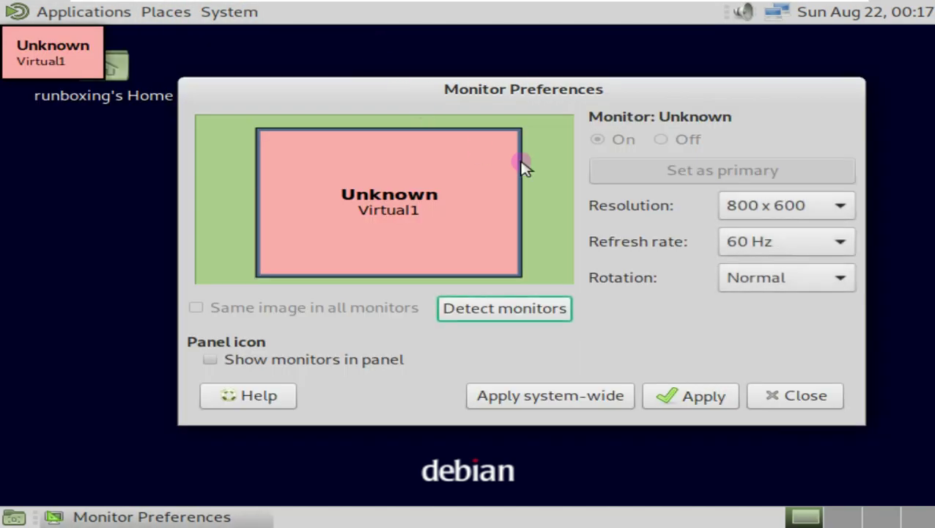
left_click(762, 208)
scroll(752, 131, "up", 1)
left_click(766, 89)
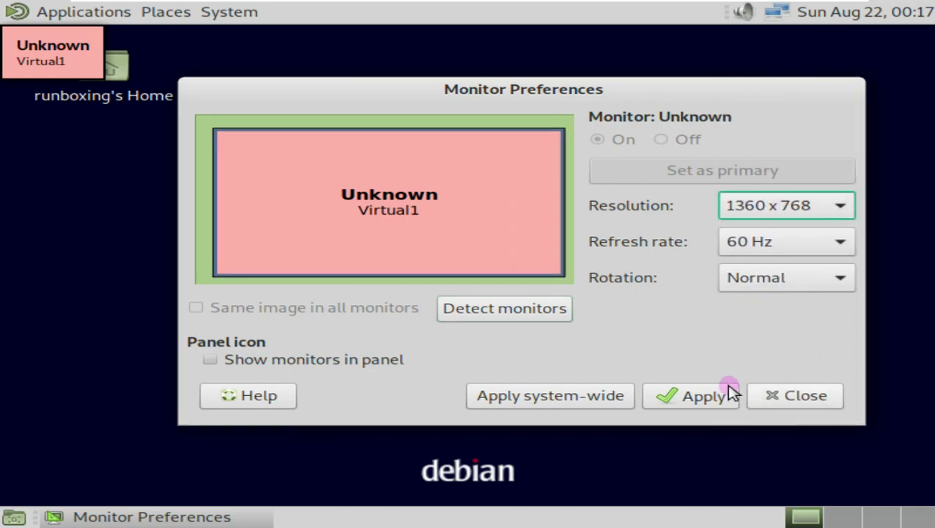
left_click(733, 395)
key("Return")
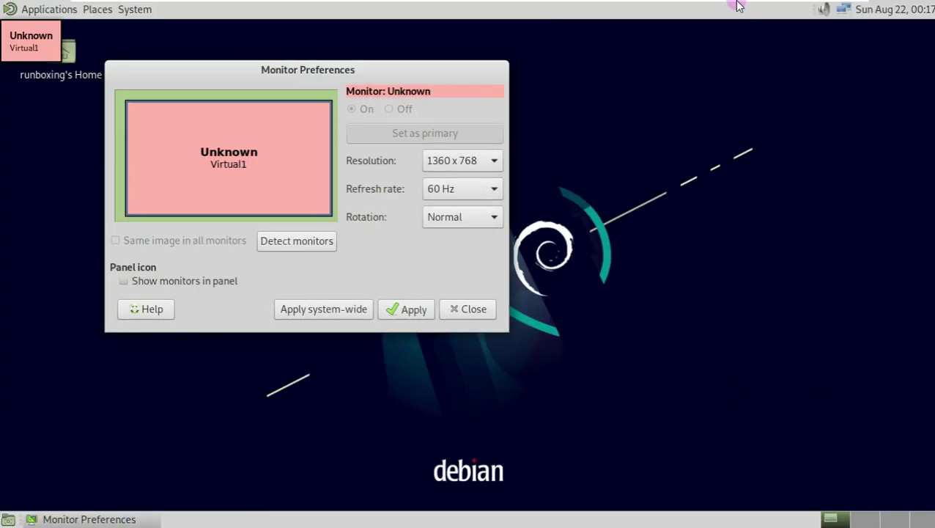
Step: Switch the virtual machine's display to Free Stretch, and reapply and keep the monitor configuration before closing its preferences
left_click(577, 10)
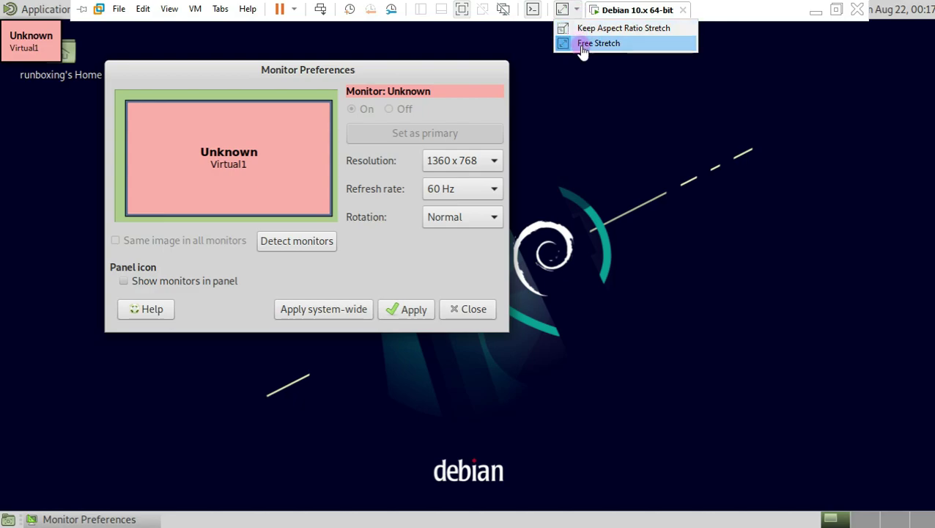
left_click(580, 46)
left_click(411, 308)
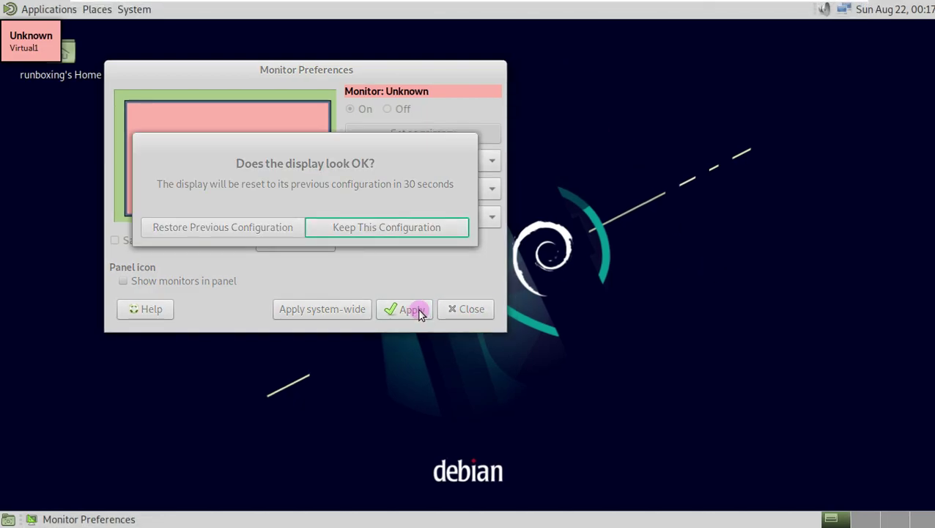
left_click(377, 227)
left_click(457, 308)
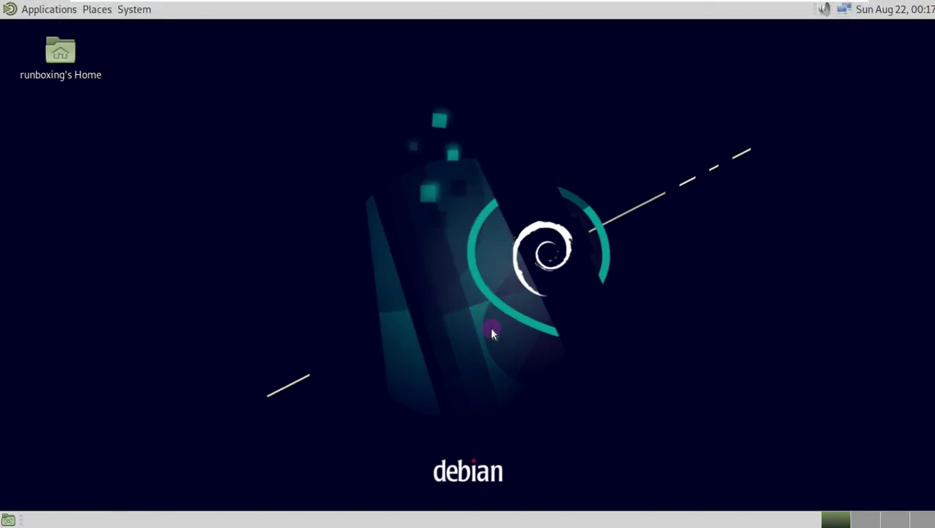
Step: View the version information of the MATE desktop environment and close it
left_click(136, 12)
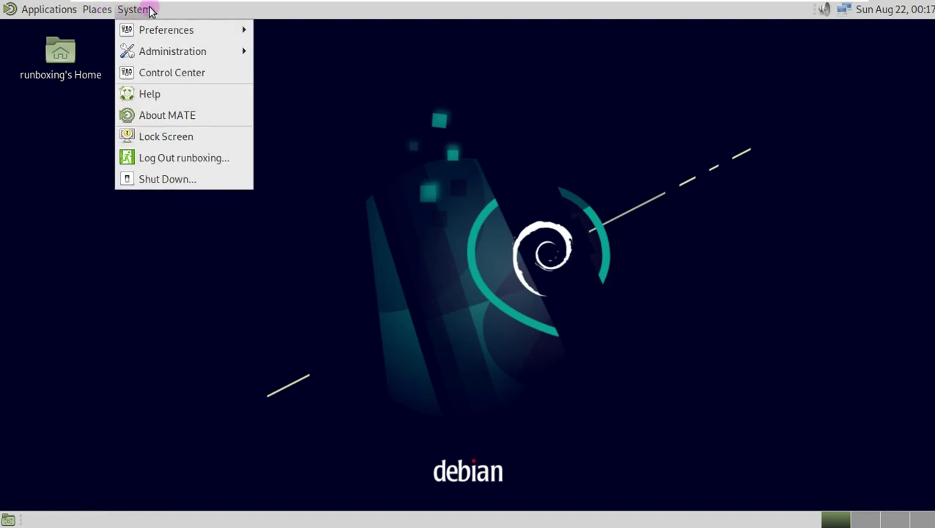
mouse_move(100, 8)
mouse_move(141, 9)
mouse_move(156, 30)
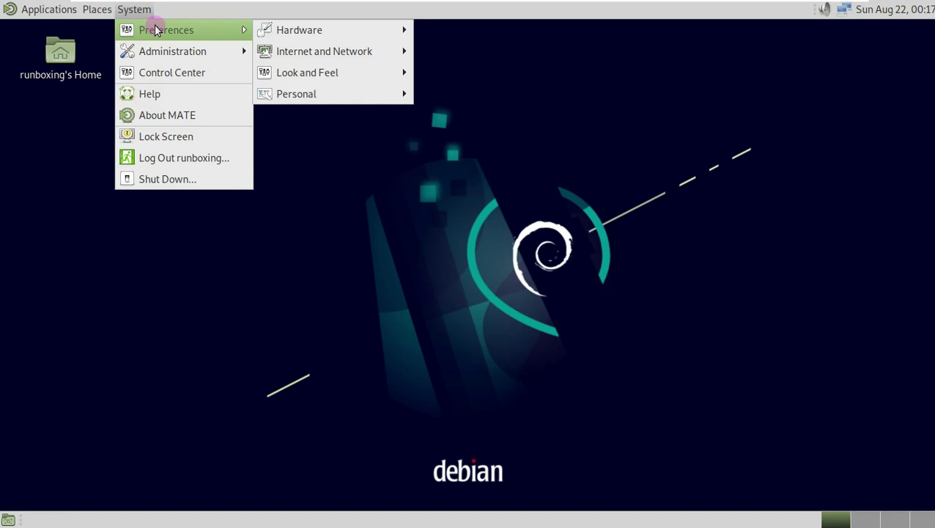
mouse_move(304, 35)
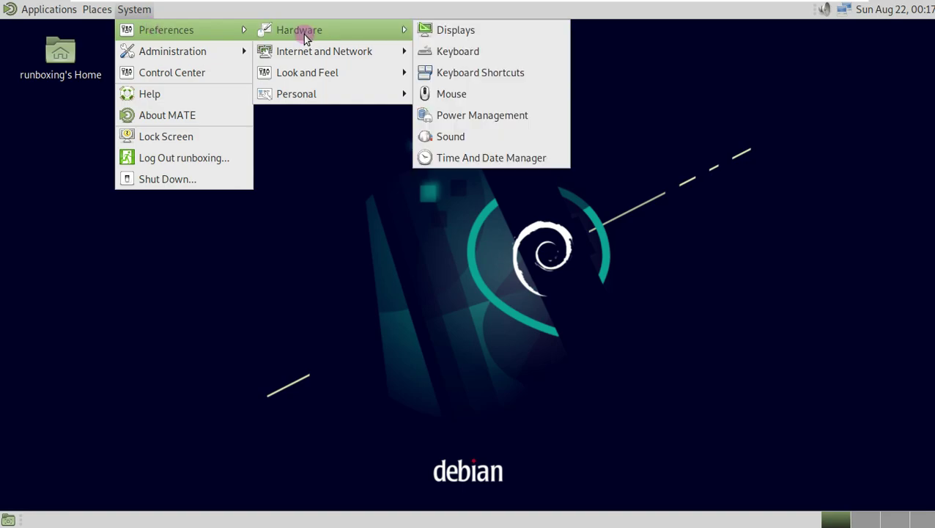
left_click(191, 121)
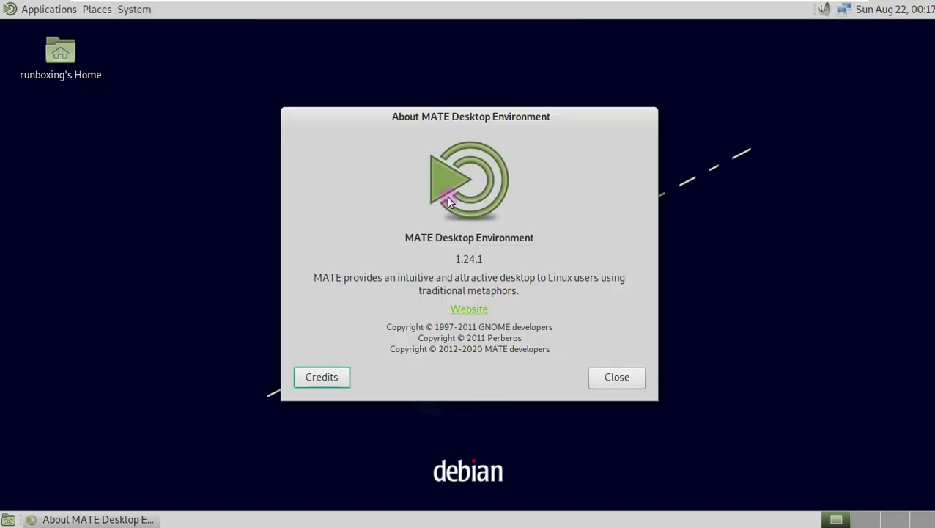
left_click(599, 371)
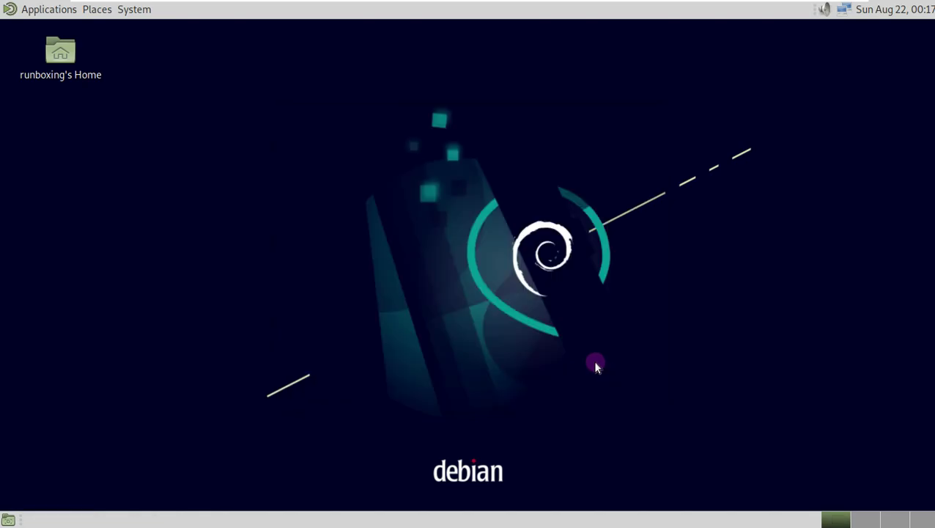
Step: Look through the preference categories and the Control Center, including its Hardware group, and close it
left_click(132, 9)
mouse_move(137, 33)
mouse_move(328, 36)
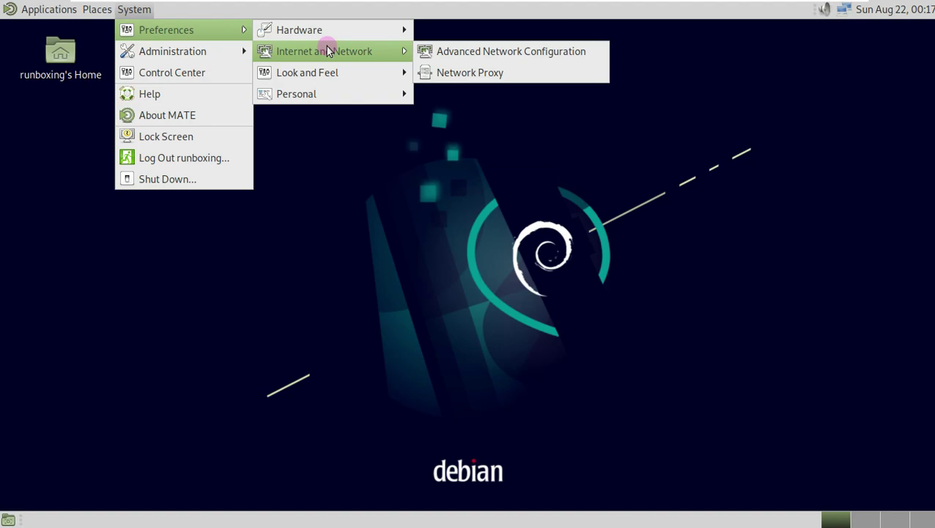
mouse_move(328, 73)
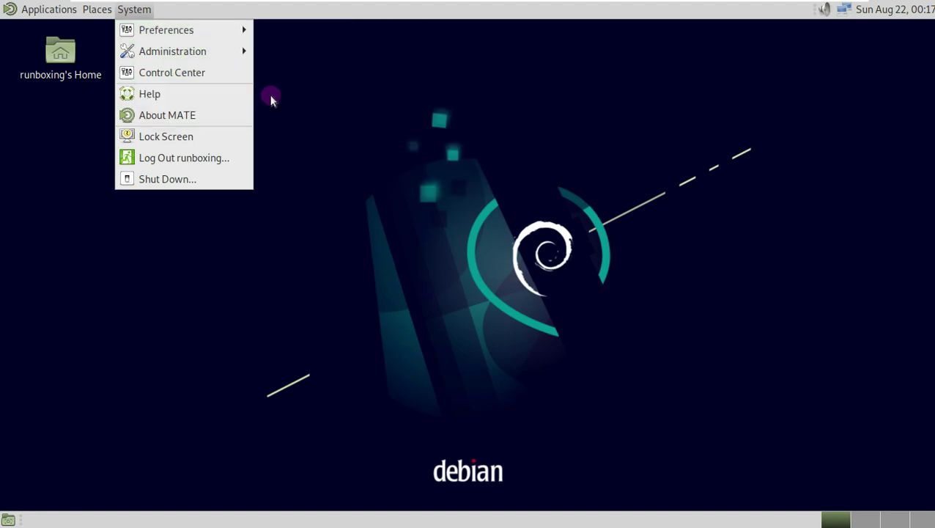
left_click(208, 73)
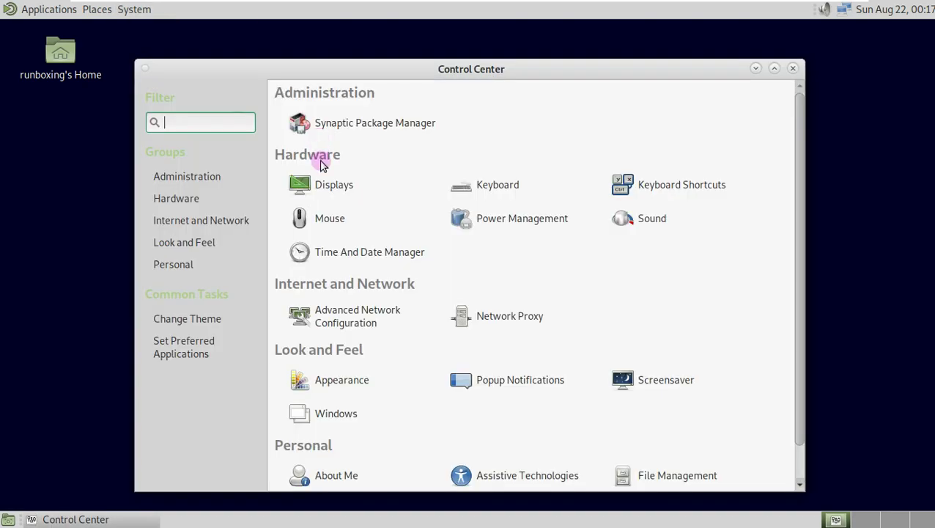
scroll(700, 260, "down", 1)
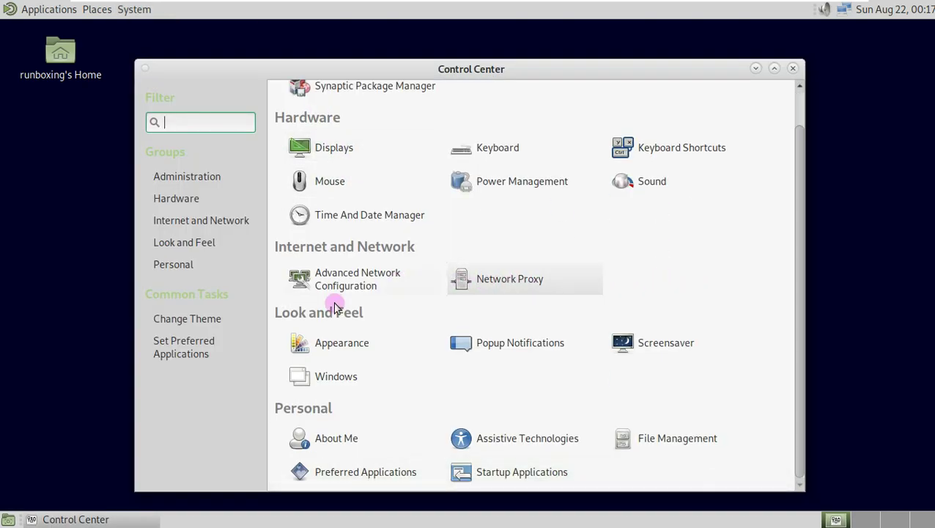
left_click(174, 199)
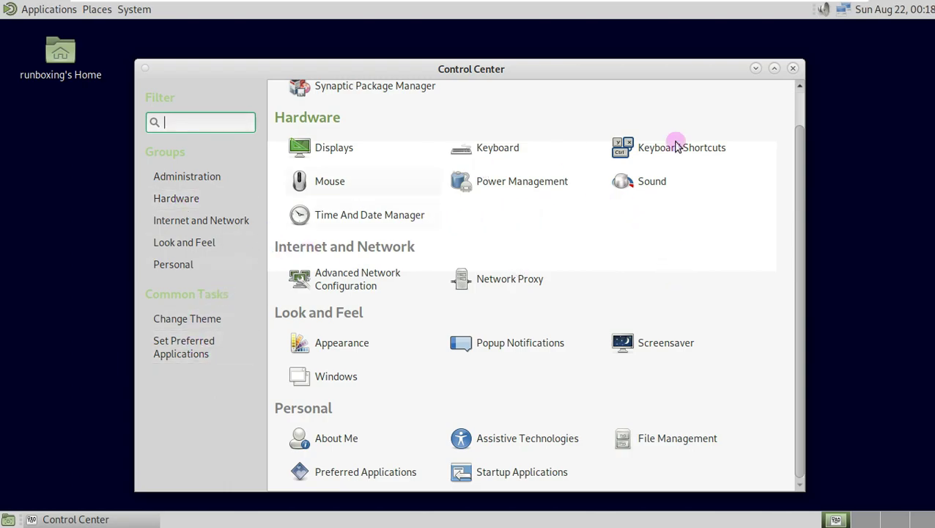
left_click(792, 68)
Step: Examine the system, process, resource and file system information in System Monitor and close it
left_click(46, 8)
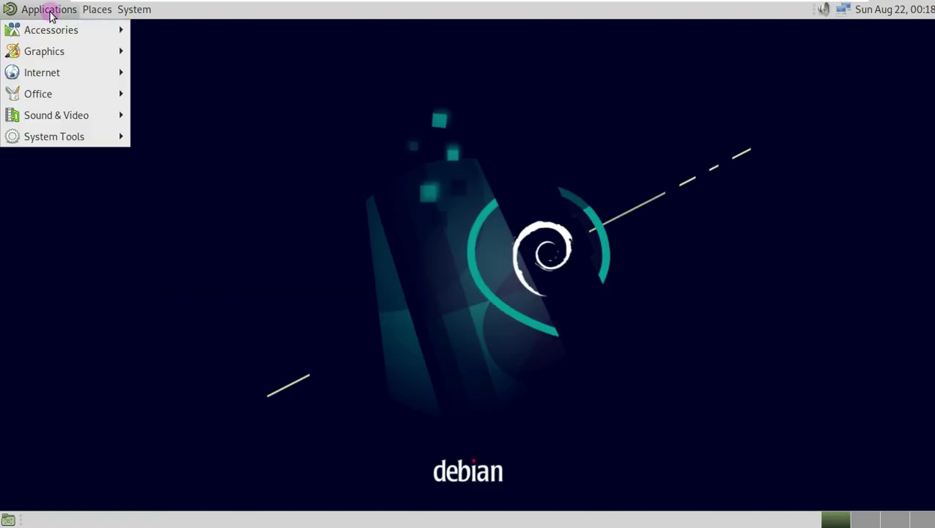
mouse_move(66, 138)
left_click(280, 218)
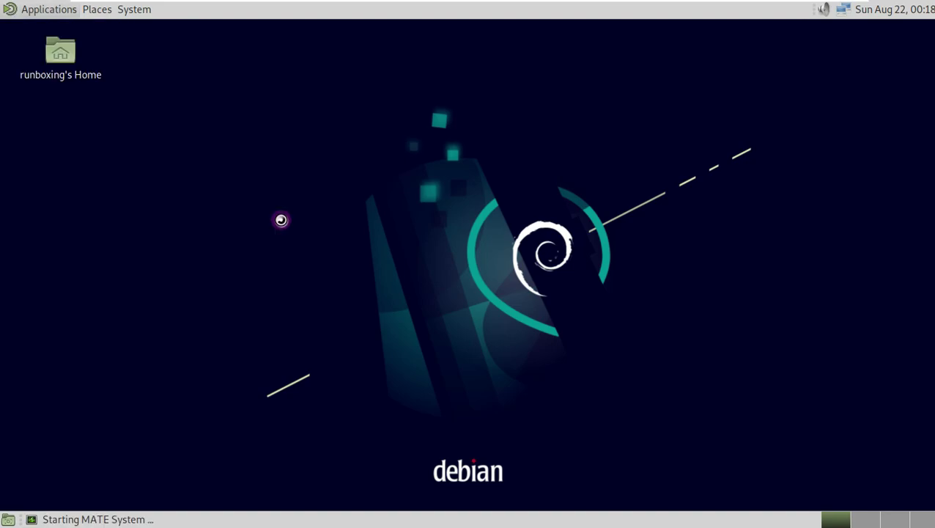
left_click_drag(338, 59, 525, 118)
left_click(280, 148)
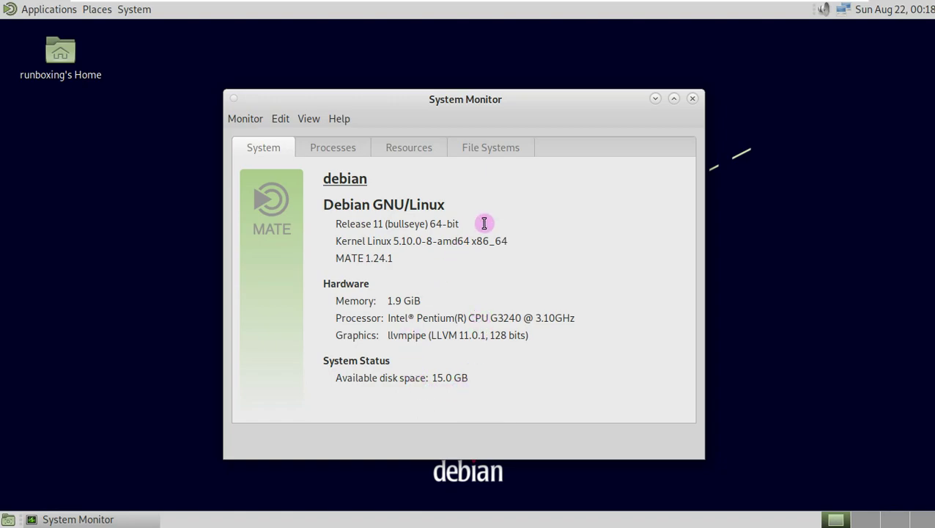
left_click(342, 153)
left_click(424, 152)
left_click(495, 152)
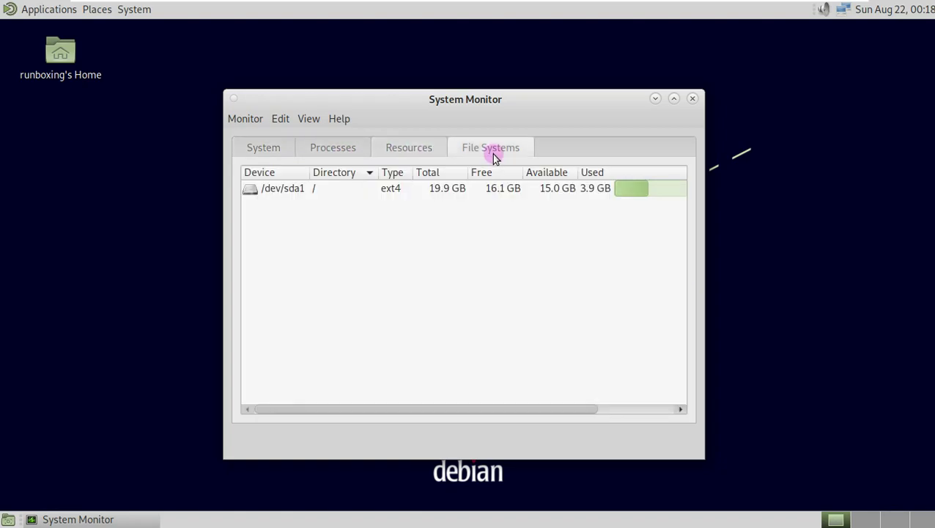
left_click(276, 152)
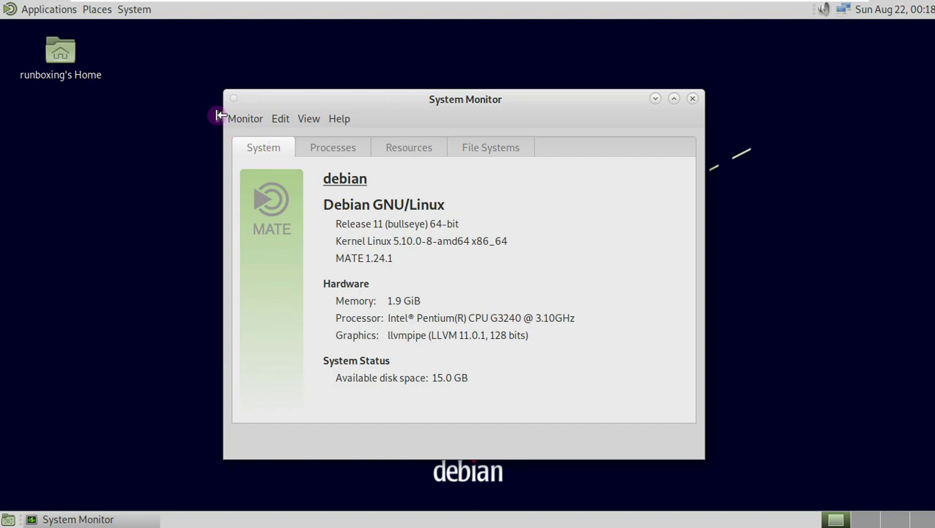
left_click(692, 98)
Step: Open the home folder, view the Caja file manager's version information, and close both windows
right_click(74, 61)
left_click(91, 69)
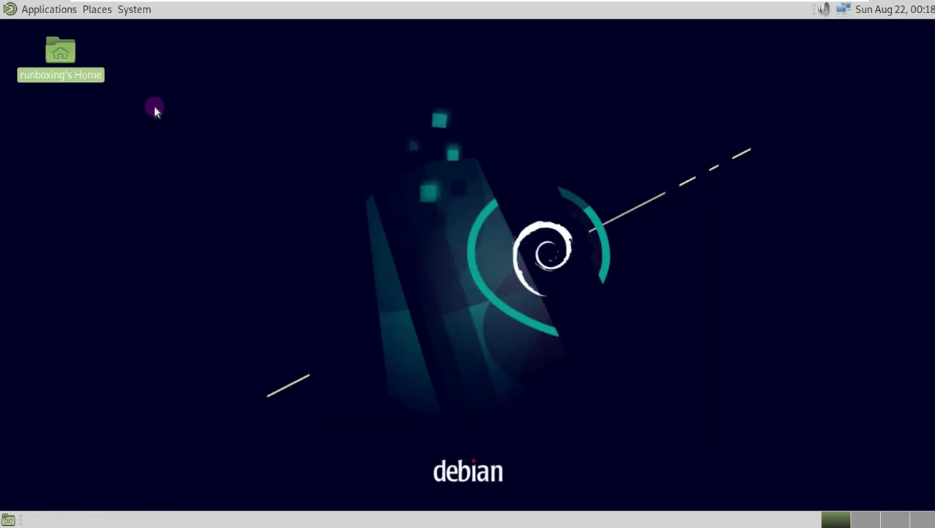
left_click(372, 82)
left_click(384, 117)
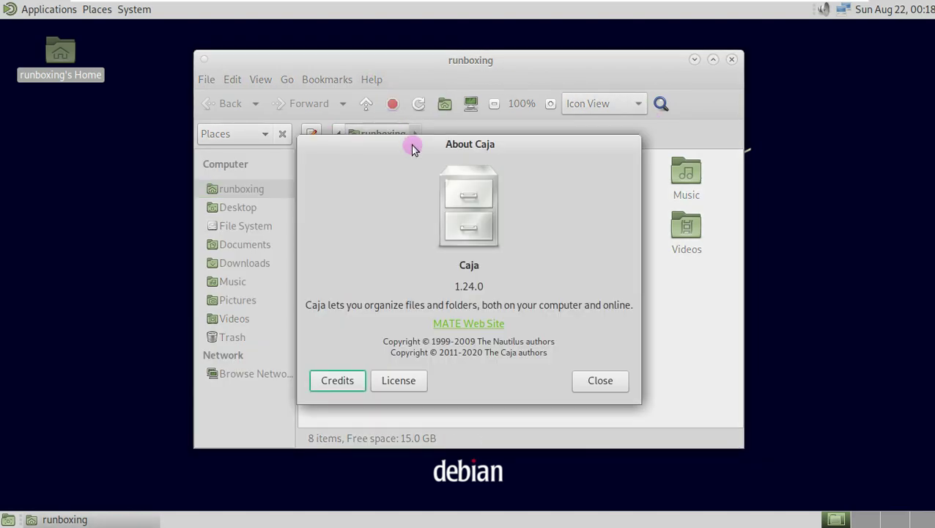
left_click(598, 381)
left_click(731, 60)
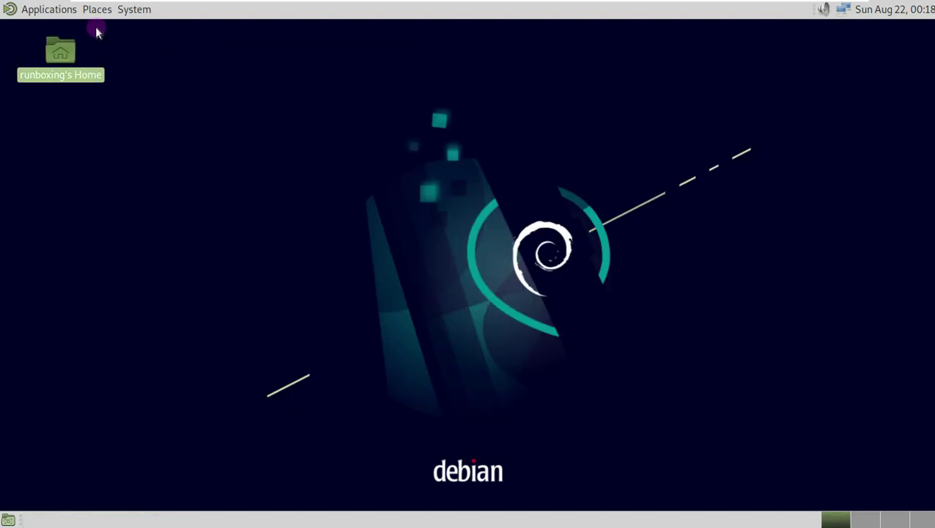
Step: View the current user's account information in the personal preferences and close it
left_click(62, 9)
mouse_move(65, 140)
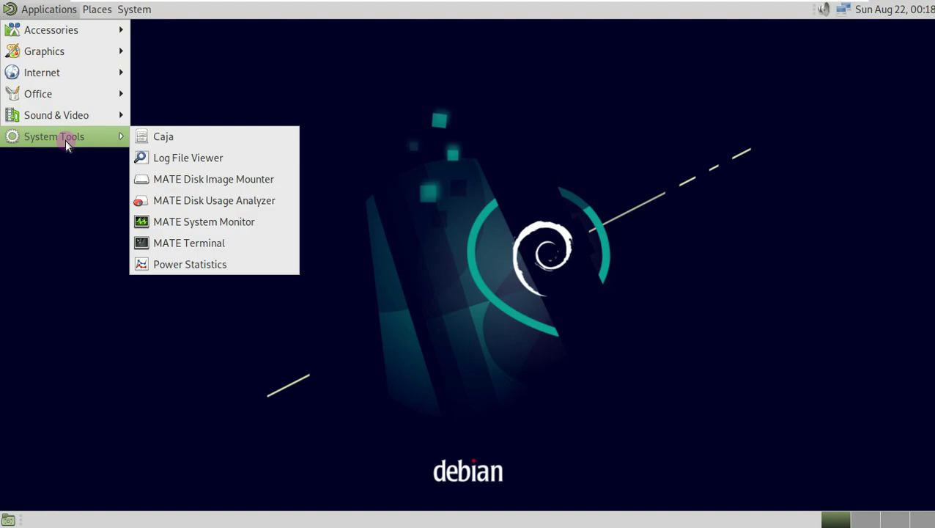
left_click(96, 9)
left_click(125, 10)
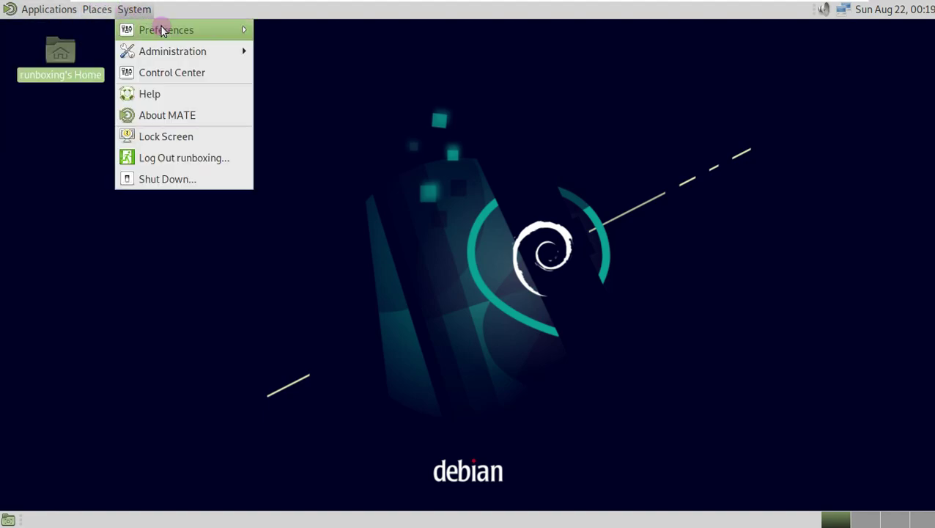
left_click(162, 30)
left_click(320, 30)
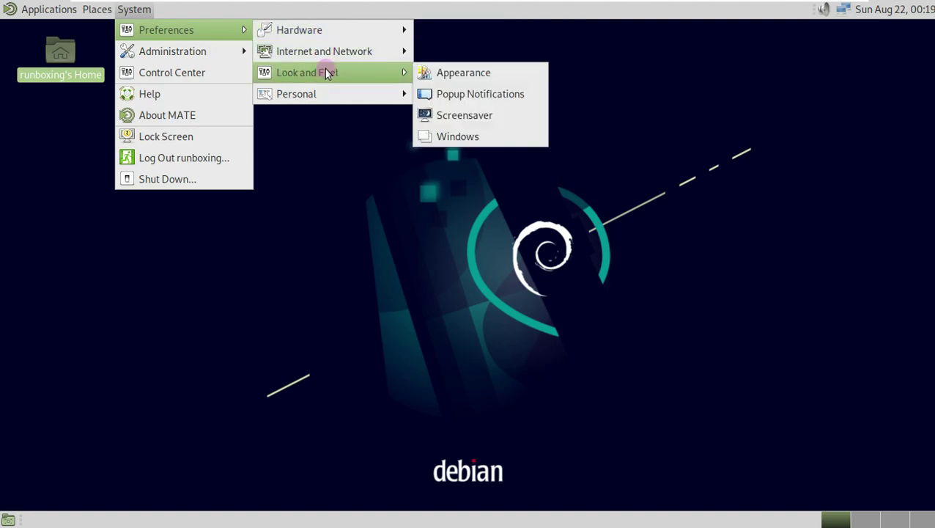
mouse_move(328, 93)
left_click(440, 95)
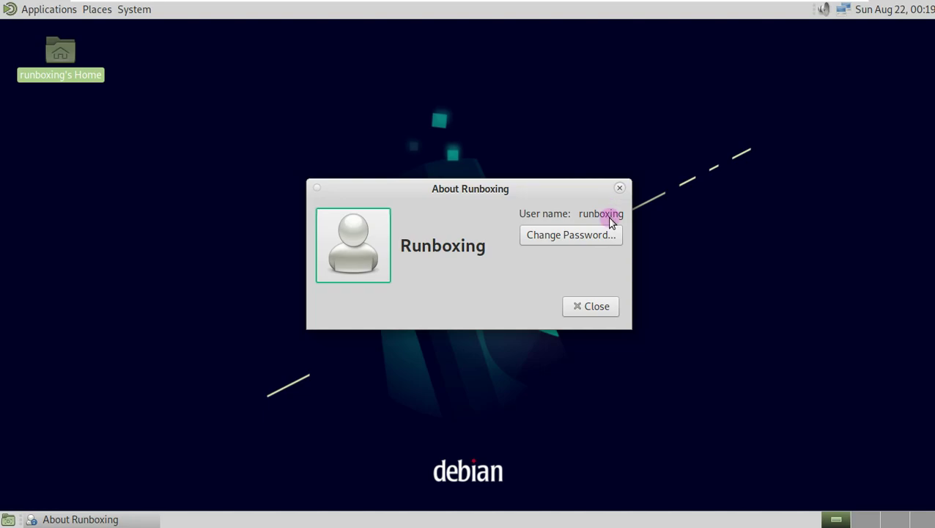
left_click(592, 308)
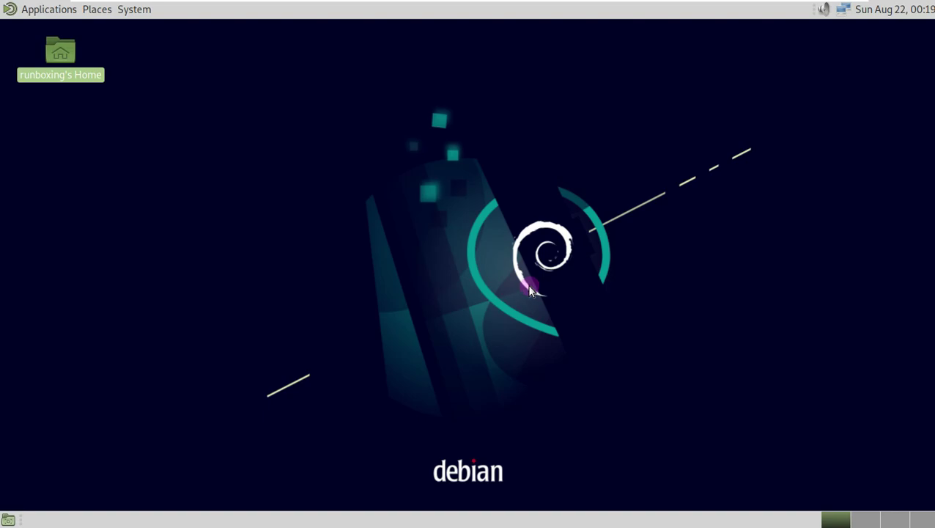
Step: Look through the installed application categories from Accessories to System Tools
left_click(50, 10)
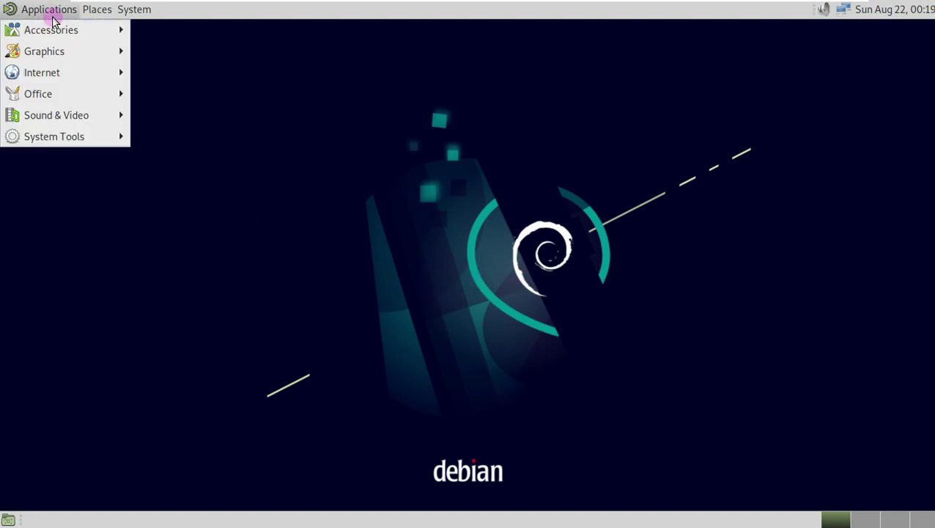
mouse_move(54, 32)
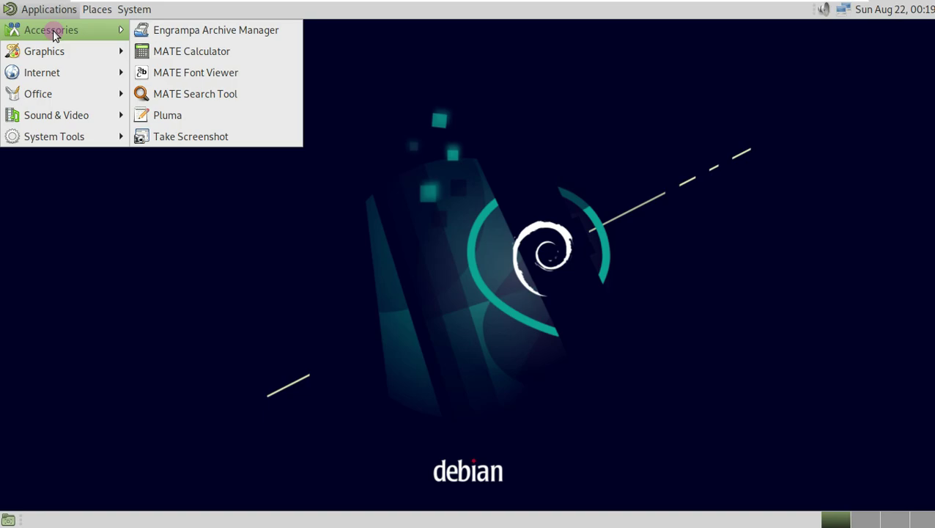
mouse_move(61, 57)
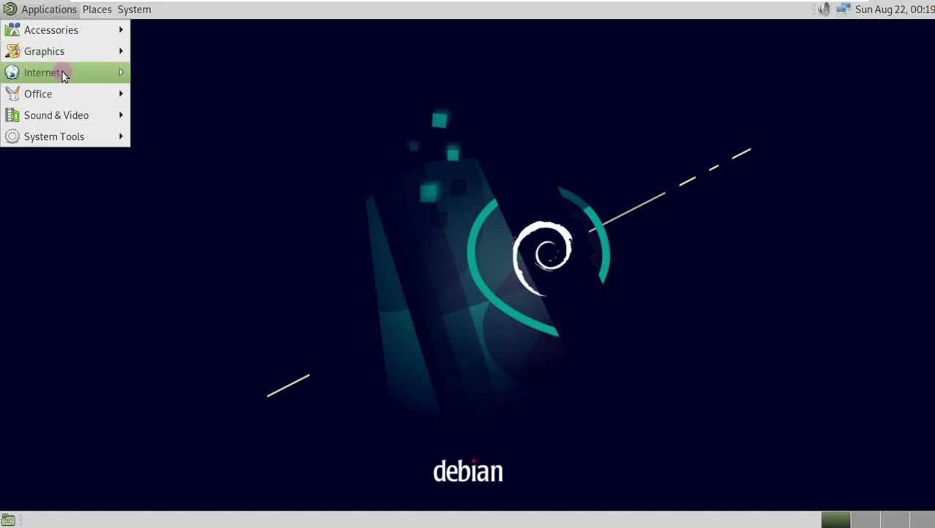
mouse_move(67, 91)
mouse_move(71, 119)
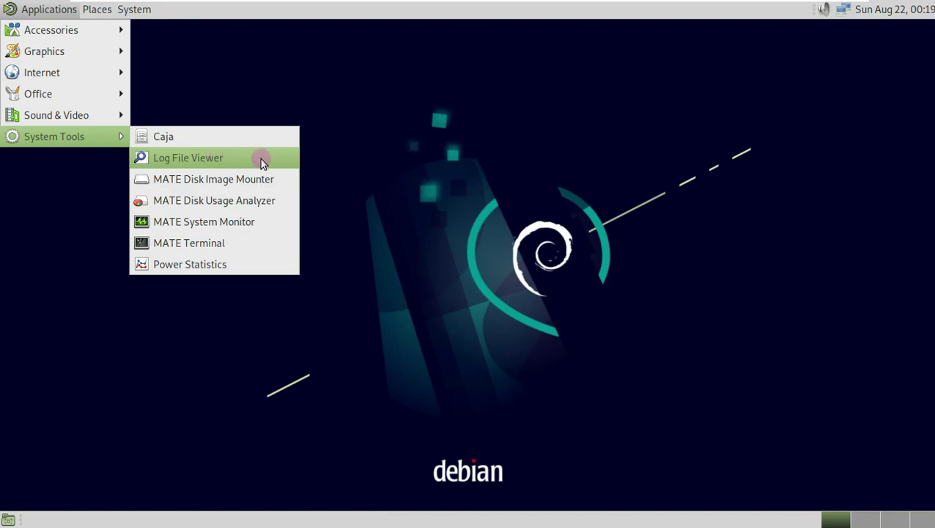
left_click(505, 215)
right_click(445, 181)
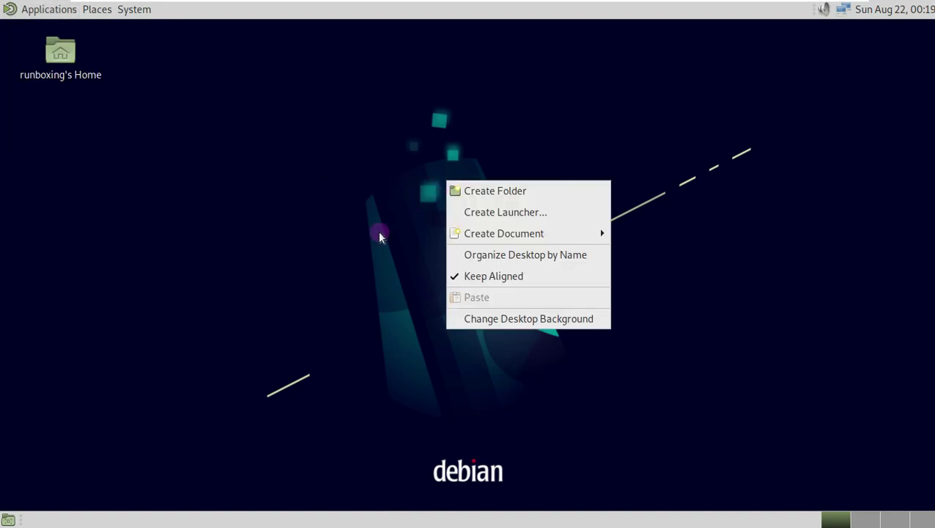
left_click(327, 222)
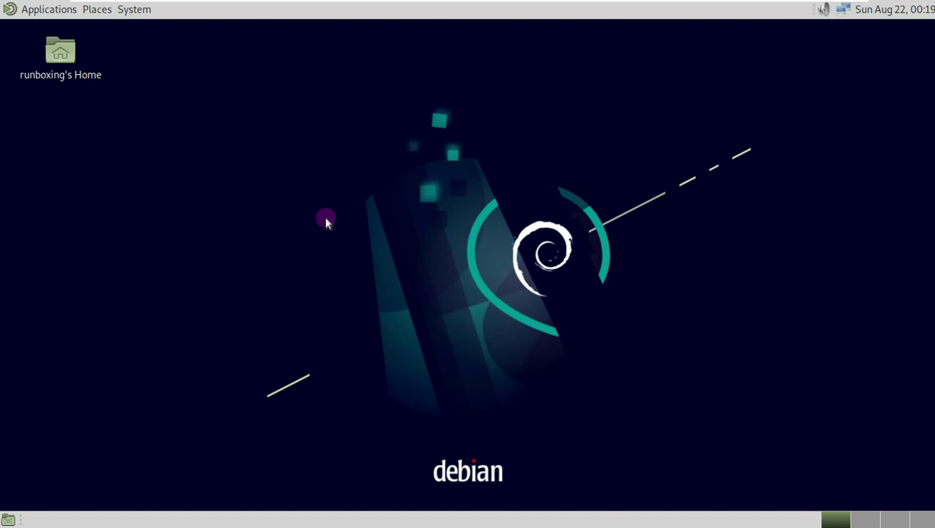
left_click(29, 12)
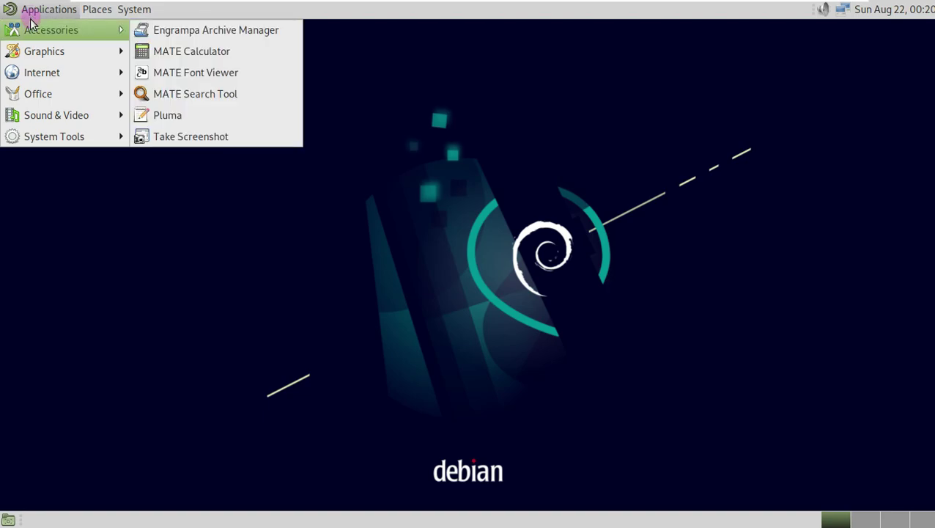
left_click(325, 280)
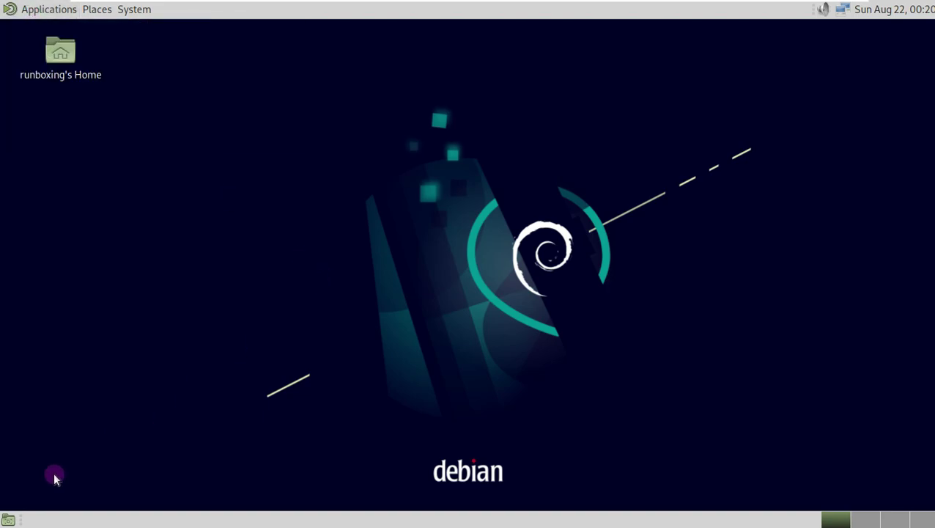
left_click(8, 519)
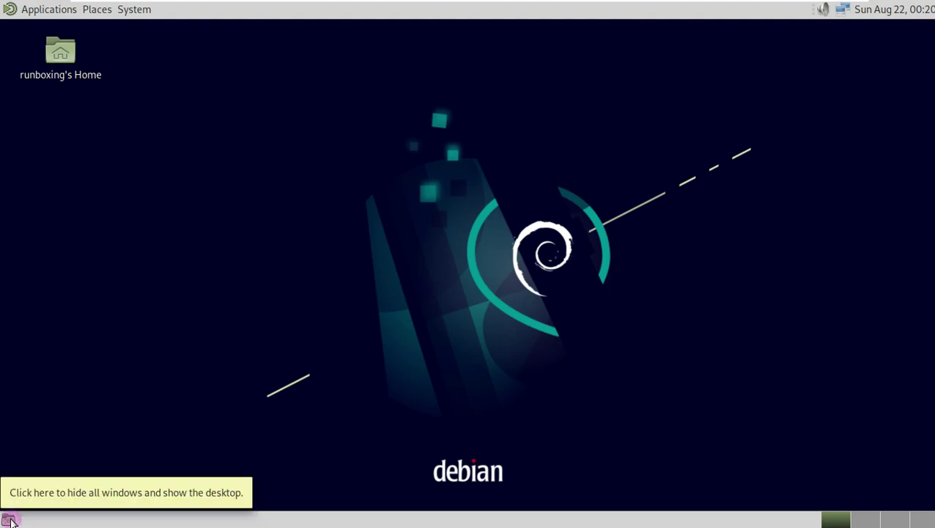
right_click(407, 198)
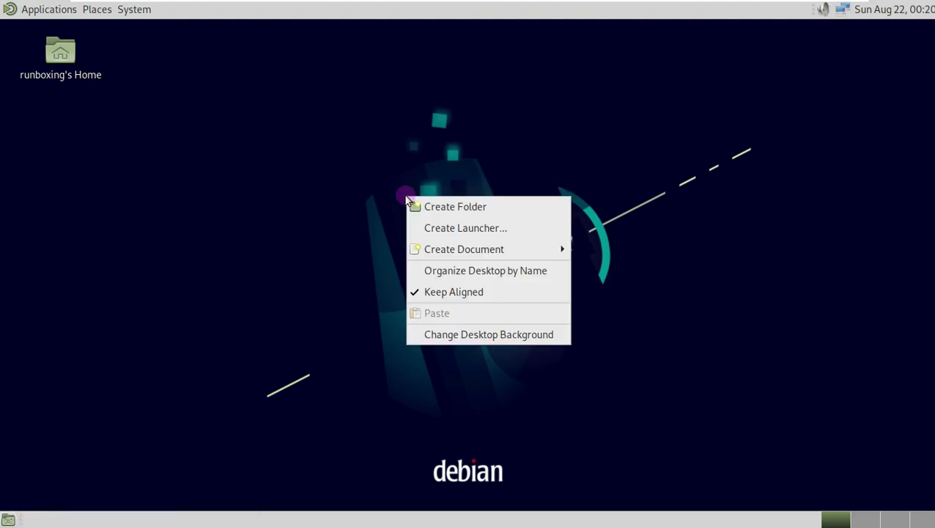
left_click(313, 173)
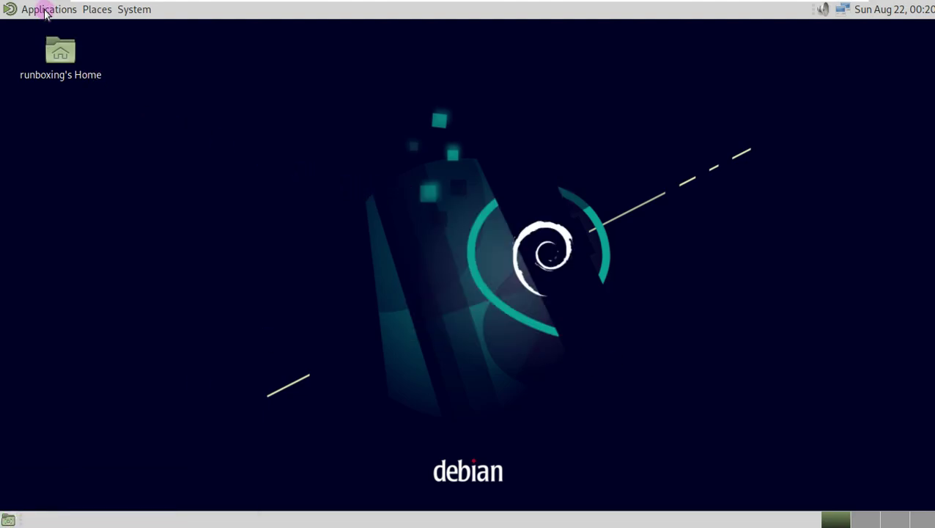
Step: Look through the Hardware, Internet and Network, Look and Feel, and Personal preference groups
left_click(97, 17)
mouse_move(132, 11)
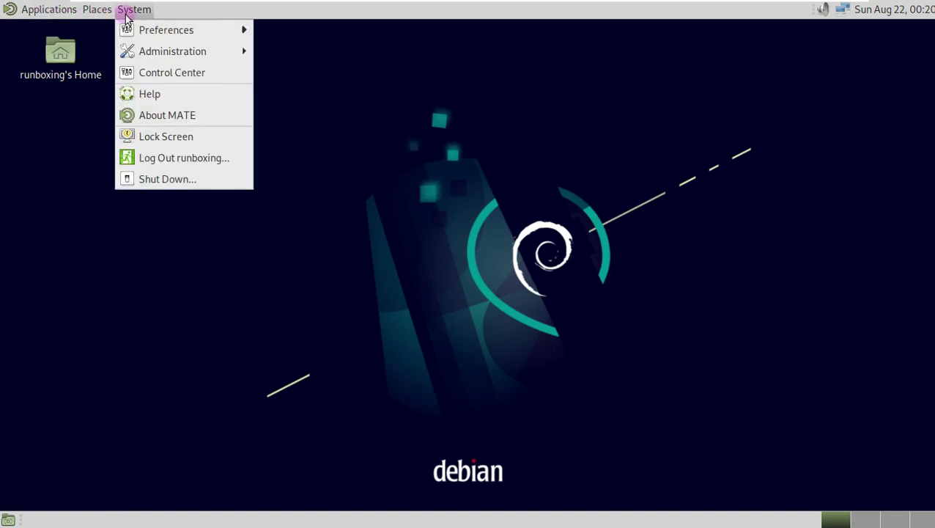
mouse_move(156, 24)
mouse_move(300, 32)
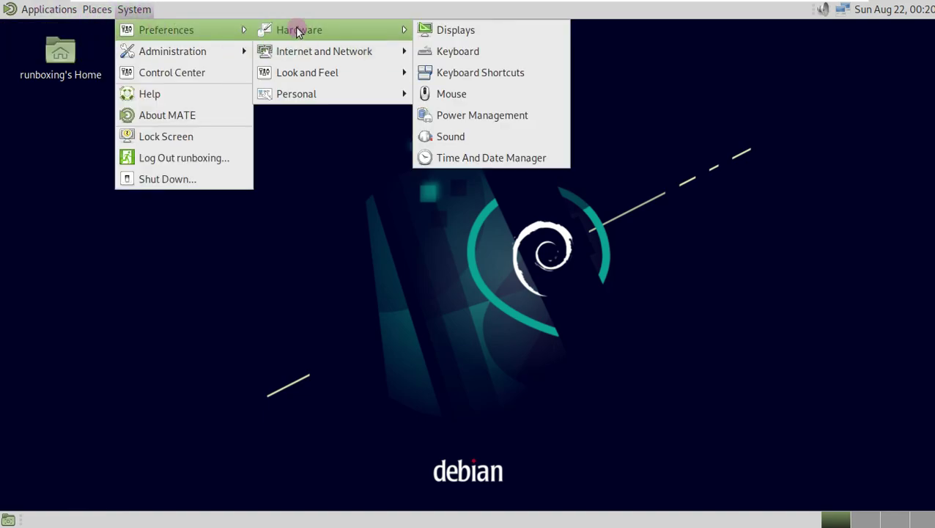
mouse_move(303, 48)
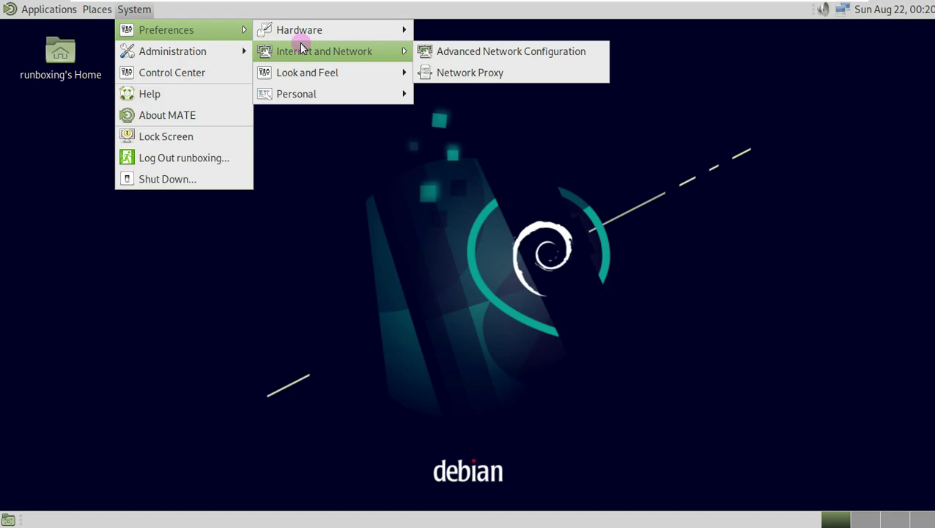
mouse_move(302, 68)
mouse_move(311, 104)
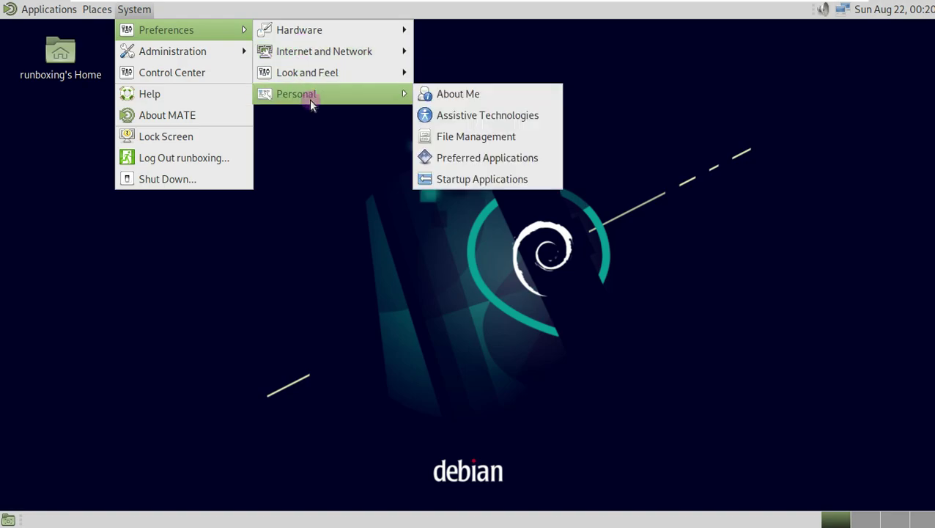
Step: Open the Synaptic Package Manager, authenticating with the root password, and dismiss its quick introduction
mouse_move(233, 62)
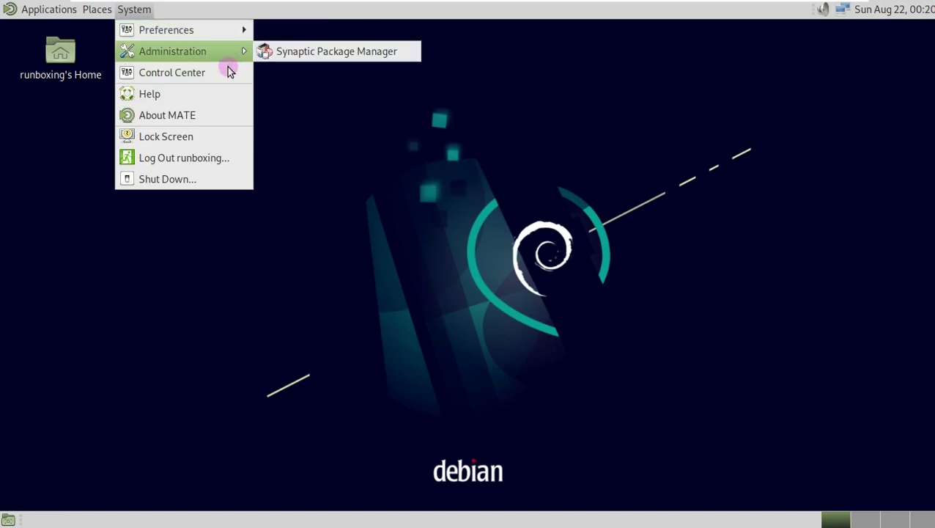
left_click(288, 52)
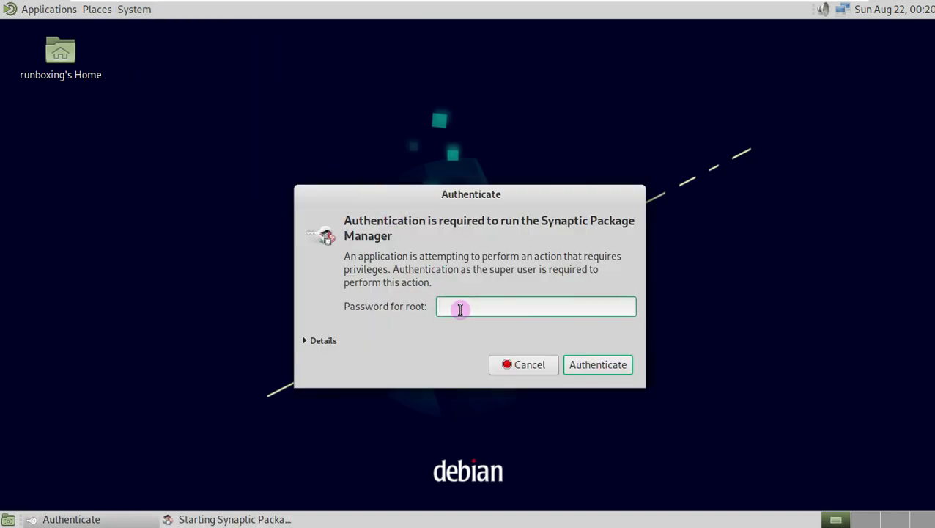
key("Return")
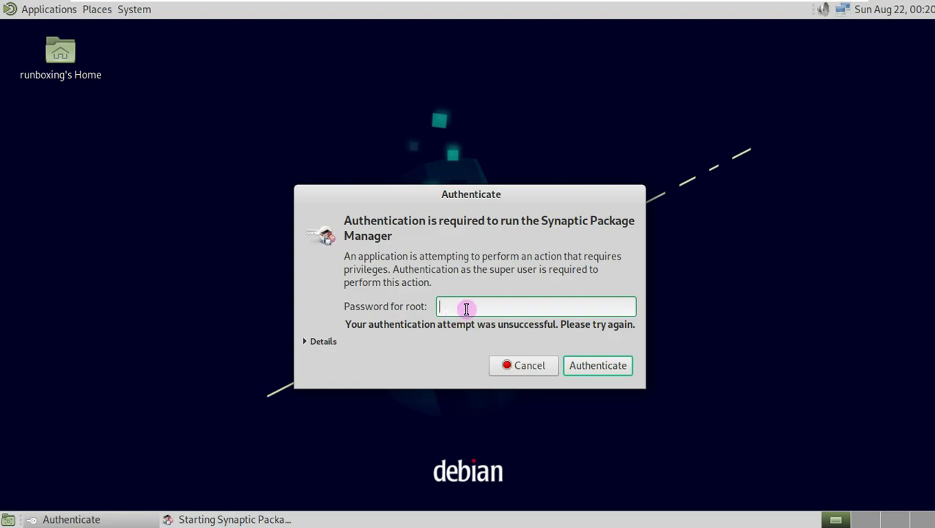
key("Return")
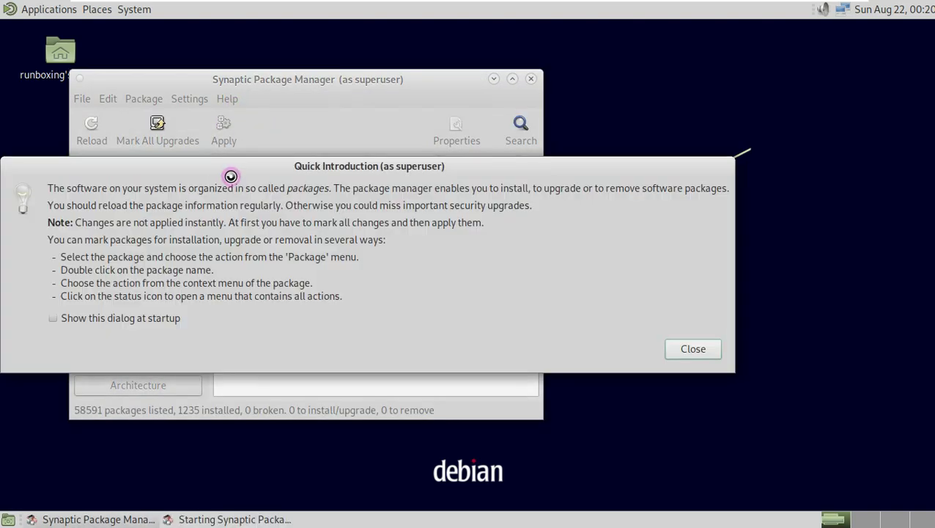
left_click(691, 348)
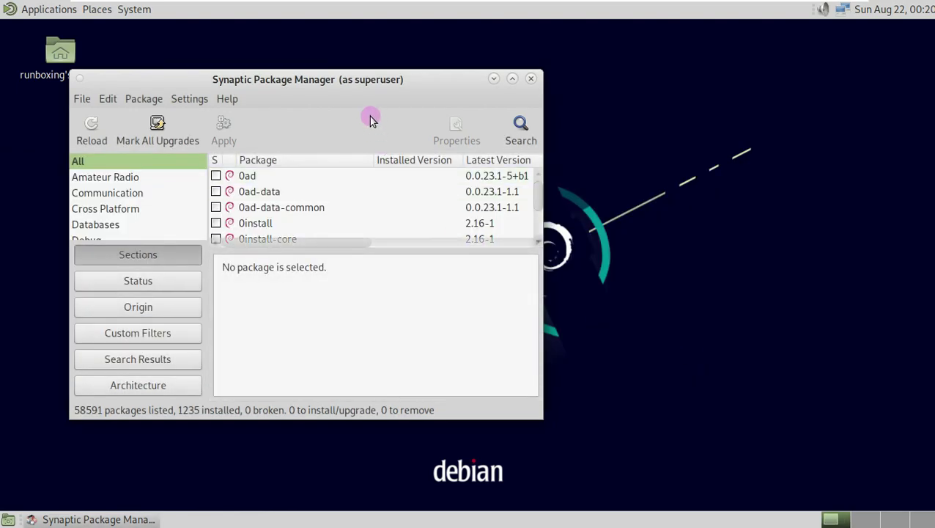
Step: Search the package names and descriptions for "mate", browse the matching packages and close Synaptic
left_click_drag(627, 214, 628, 228)
left_click_drag(624, 268, 627, 224)
left_click(611, 148)
type("mate")
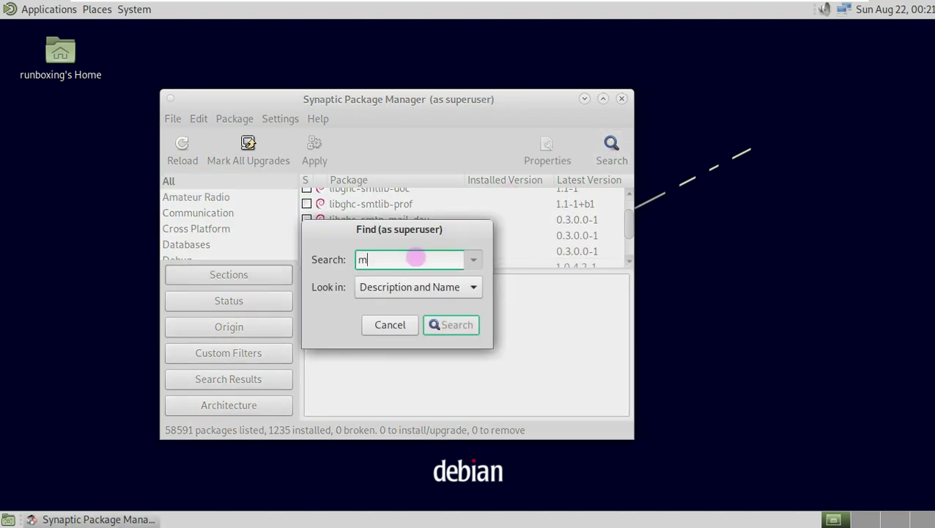
left_click(438, 317)
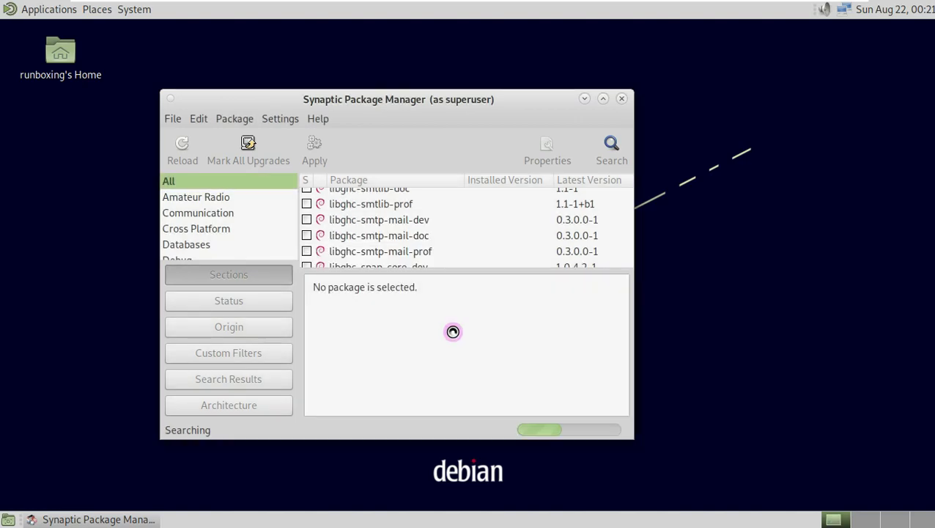
scroll(619, 223, "up", 1)
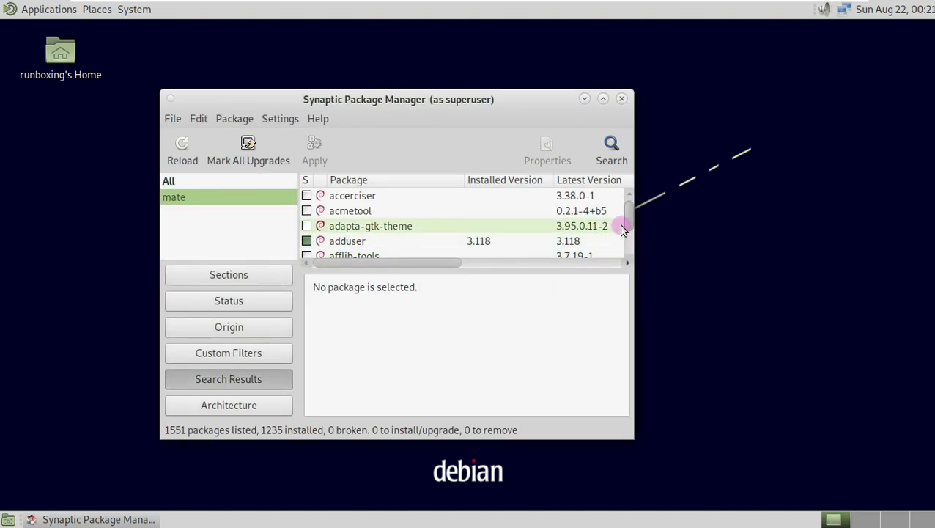
left_click_drag(628, 215, 627, 250)
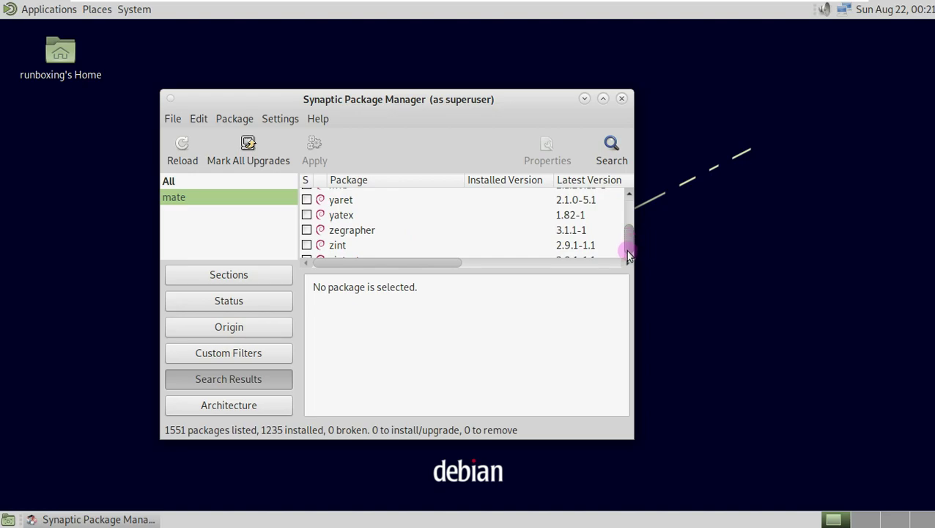
left_click(623, 98)
Step: Open the Firefox web browser and close the Firefox Privacy Notice tab
left_click(45, 12)
mouse_move(44, 73)
left_click(196, 74)
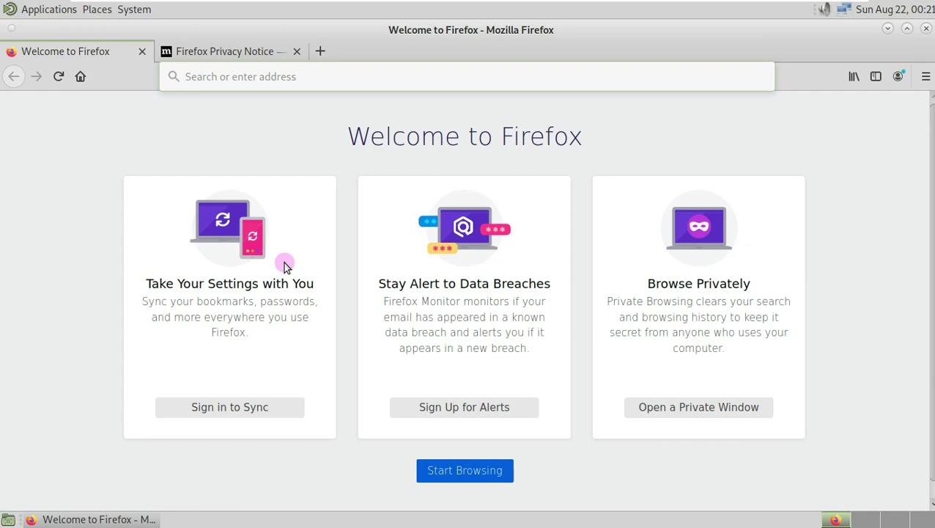
left_click(296, 51)
Step: Search the web for "mate 1.26" with Google and change the results page to English
left_click(297, 74)
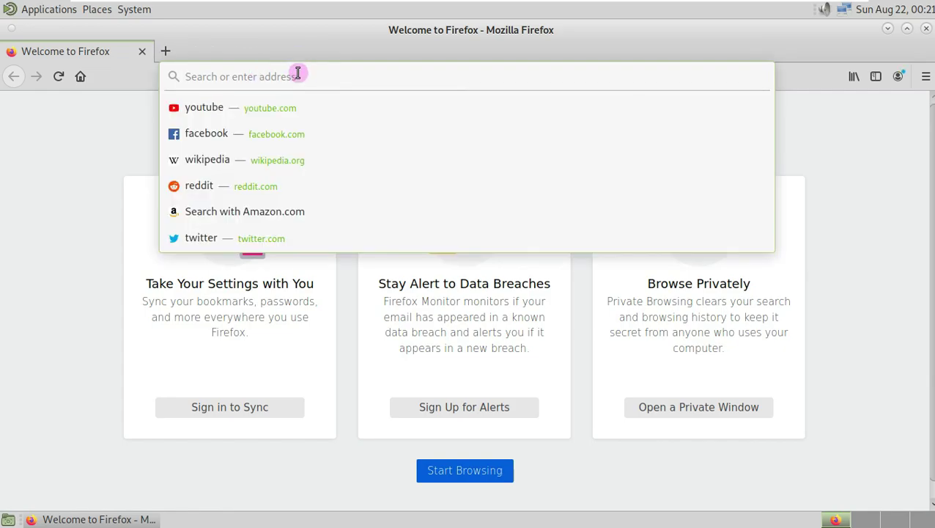
type("mate")
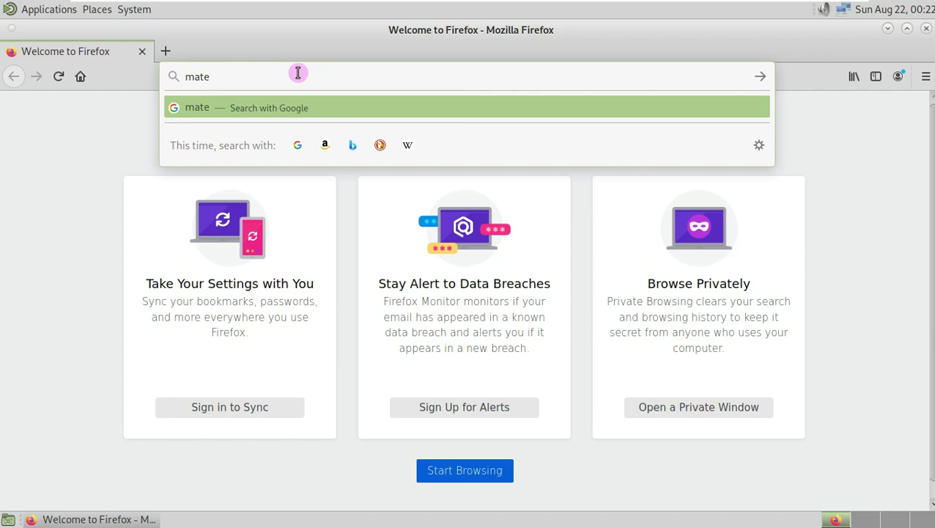
type(" 1.26")
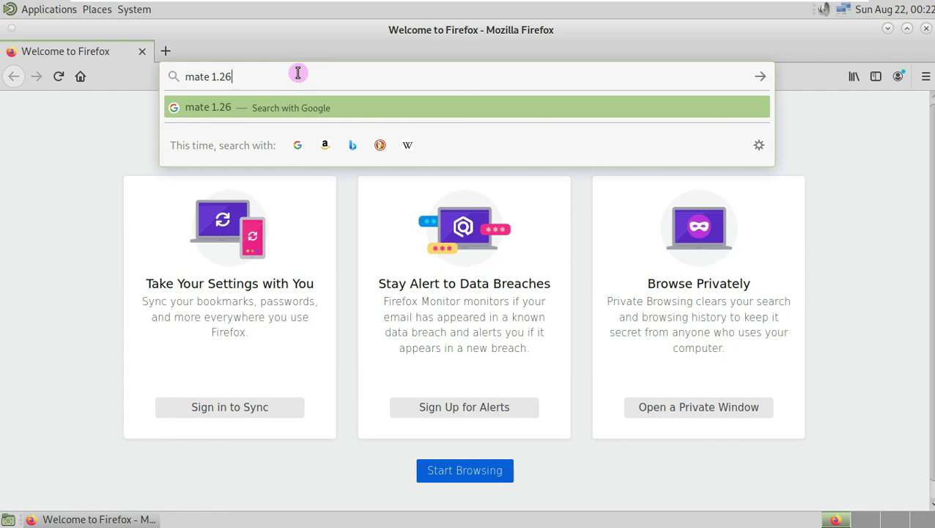
key("Return")
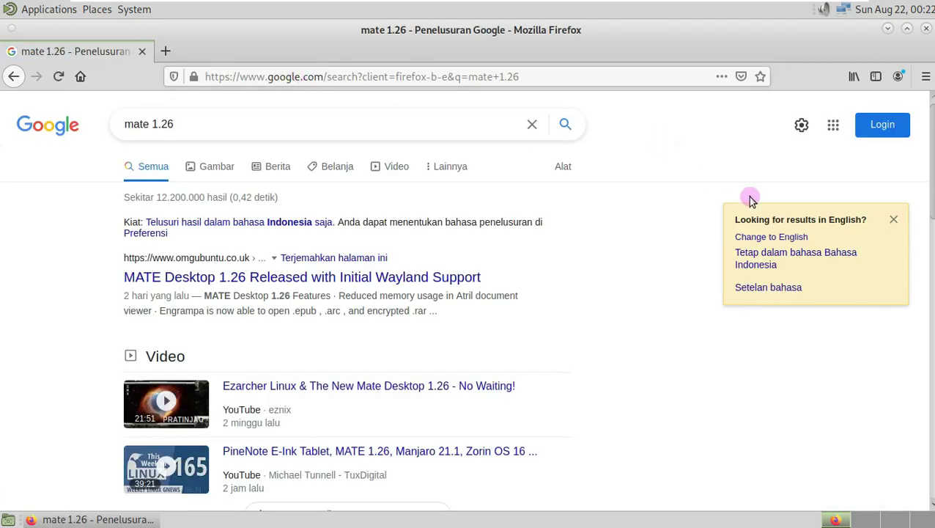
left_click(771, 237)
scroll(606, 215, "down", 2)
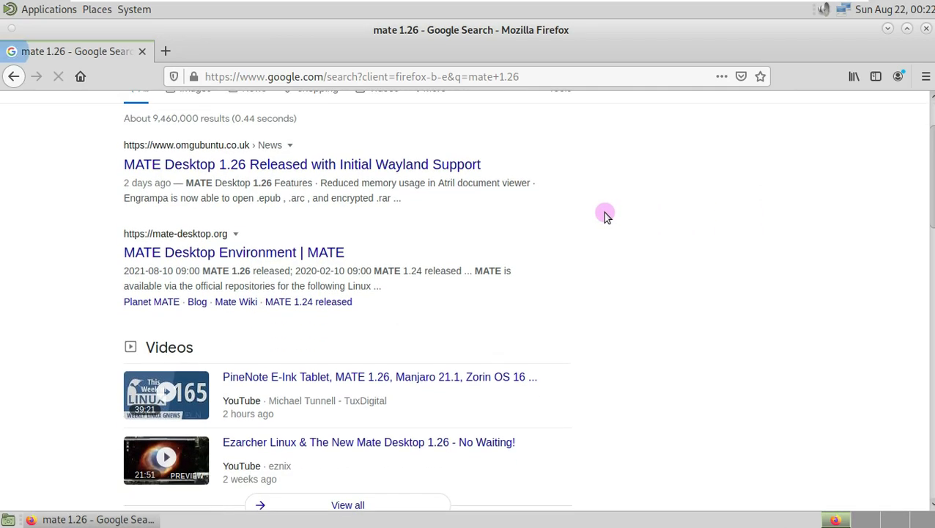
Step: Try the MATE Desktop Environment result at mate-desktop.org, reload the page, highlight the host name and return to the search results
left_click(286, 255)
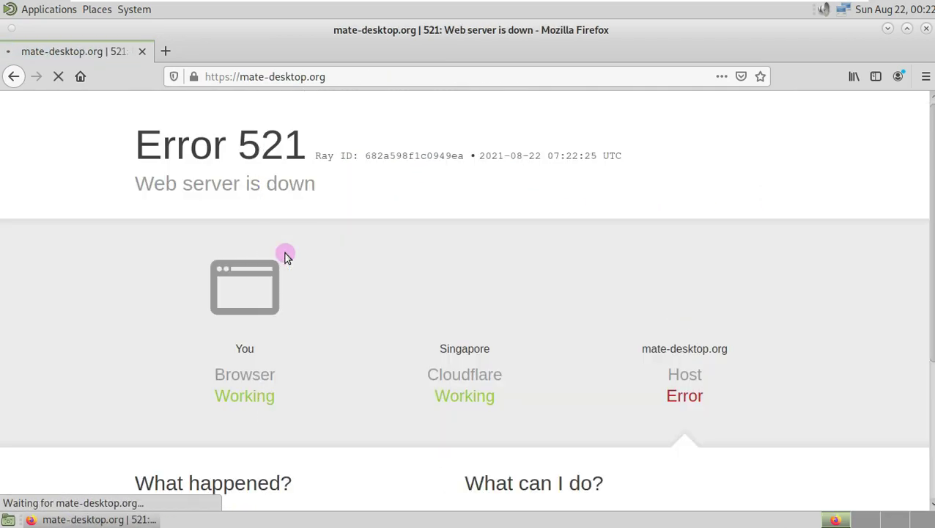
left_click(58, 77)
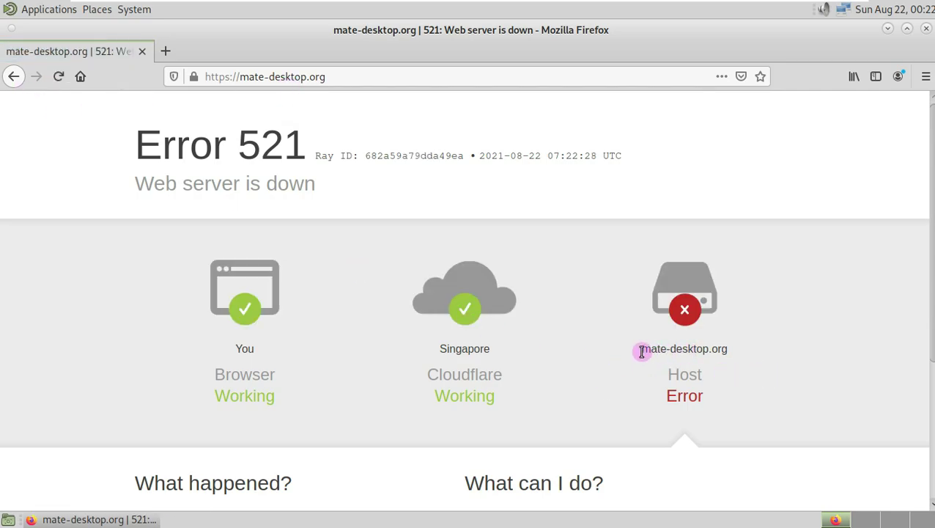
left_click_drag(643, 349, 733, 353)
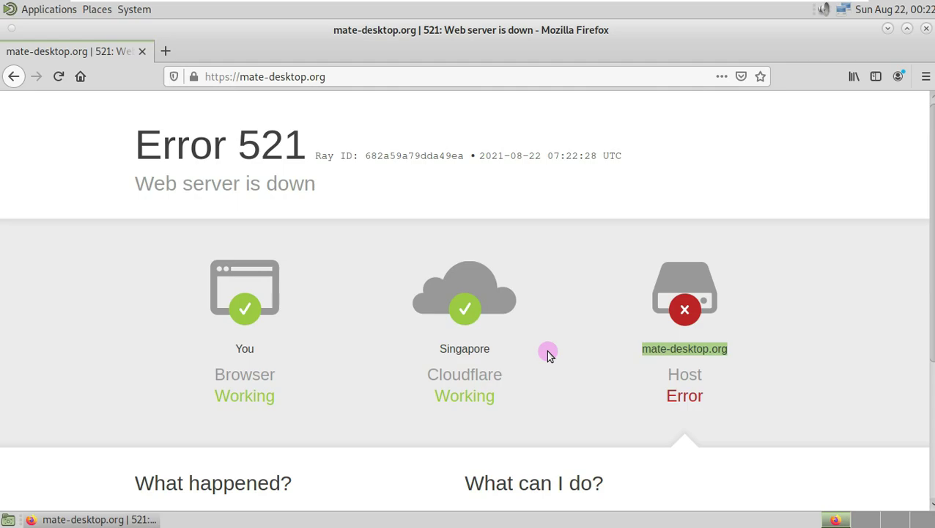
left_click(14, 76)
Step: Try the "MATE 1.26 released" blog result from mate-desktop.org and return to the first search results
scroll(724, 234, "down", 5)
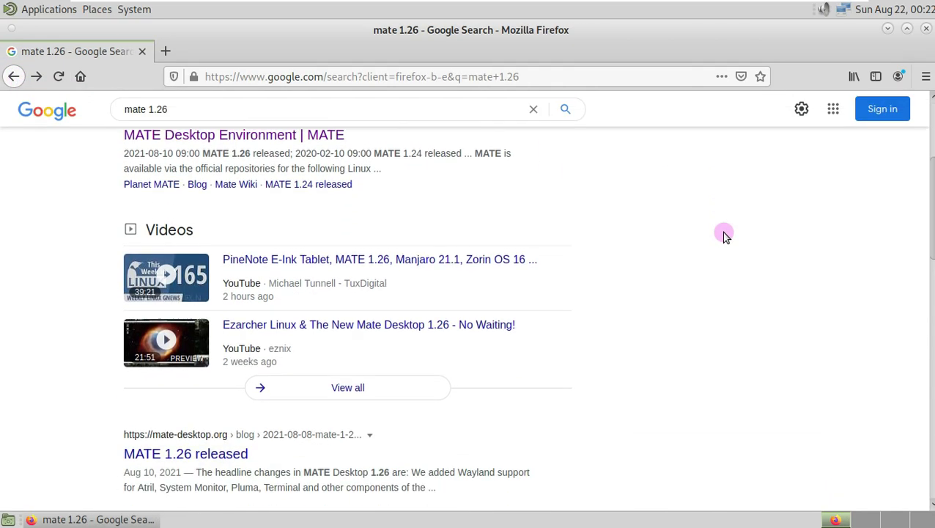
left_click(228, 375)
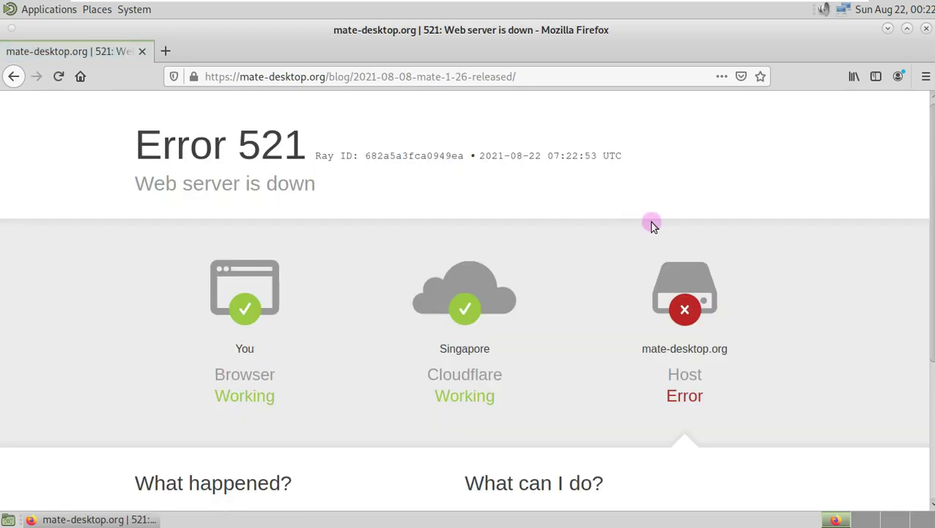
left_click(14, 77)
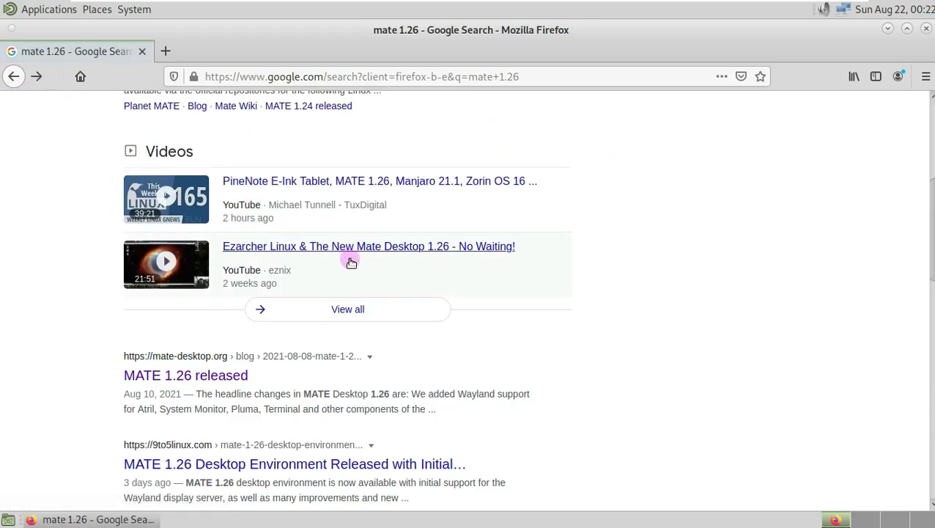
scroll(523, 264, "up", 7)
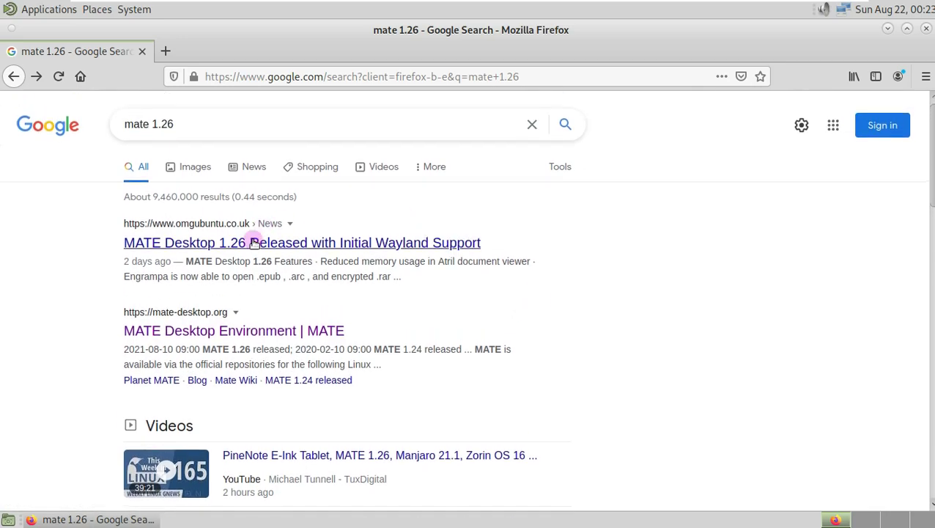
Step: Go to youtube.com/Runboxing in the current tab
left_click(367, 76)
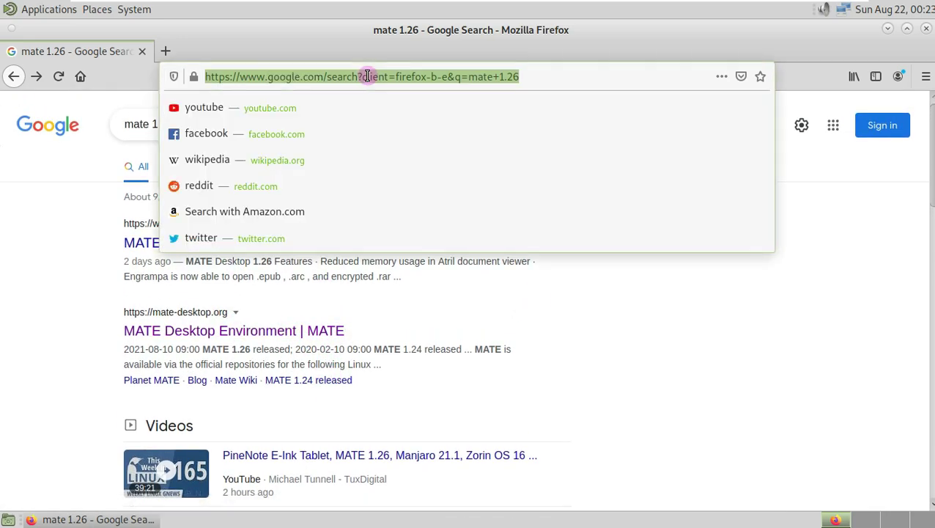
type("youtube")
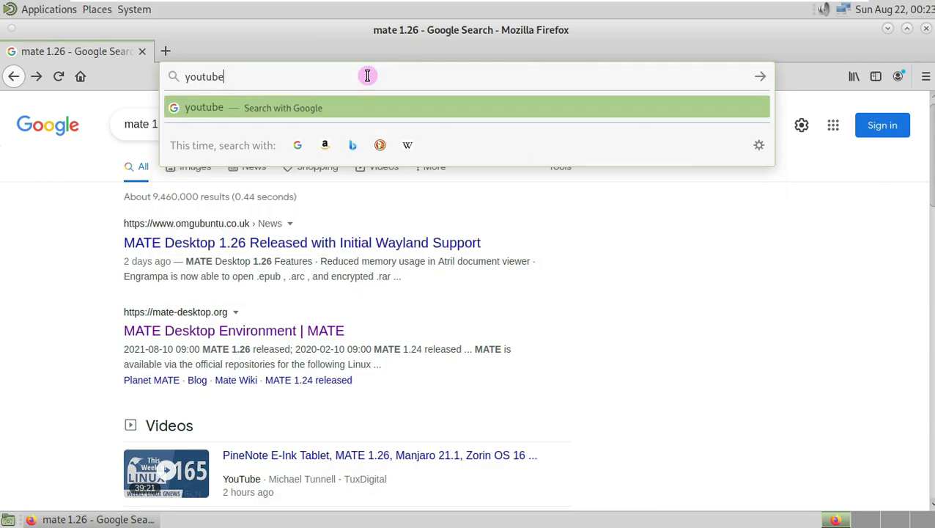
type(".com")
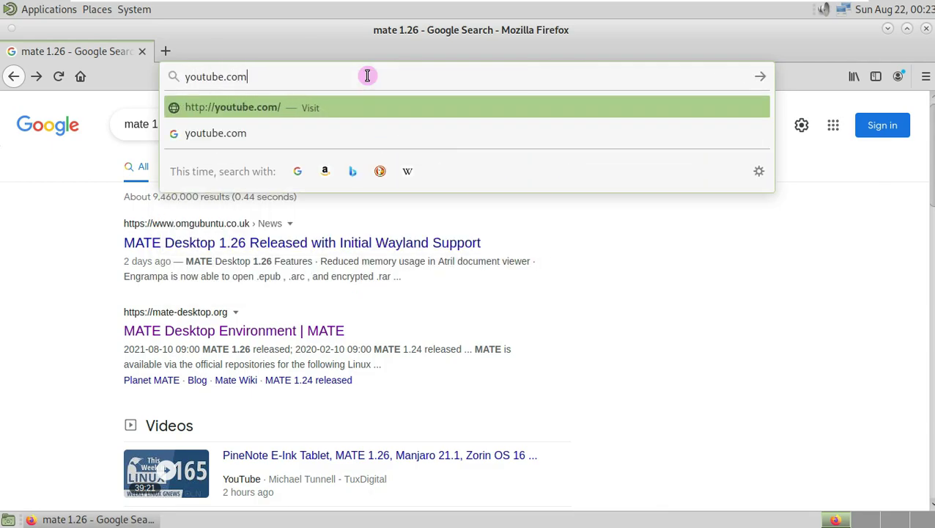
type("/Run")
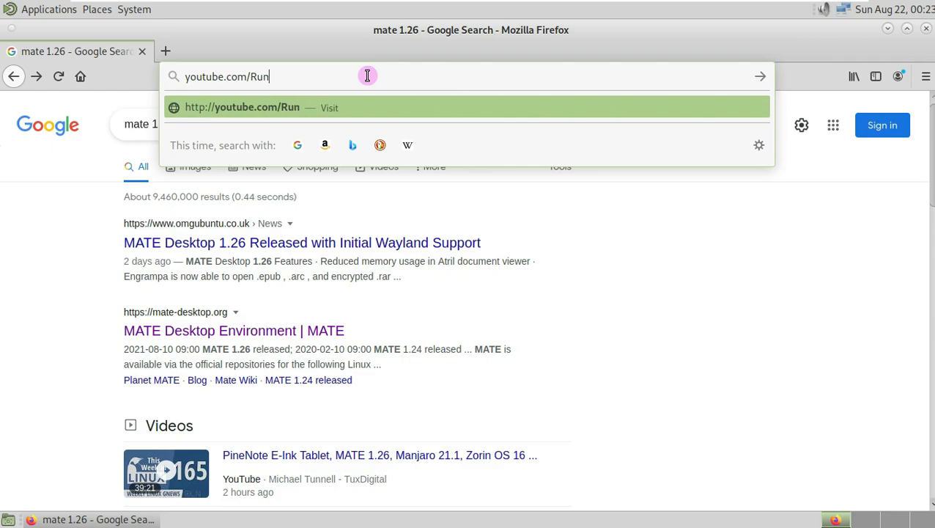
type("boxing")
key("Return")
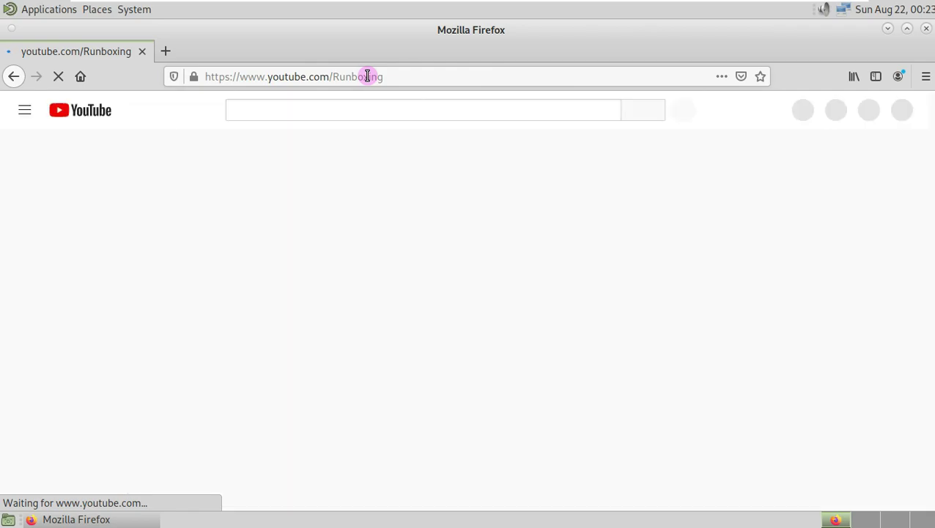
Step: Show the Runboxing channel's videos and bring up the prompt for subscribing to the channel
left_click(331, 340)
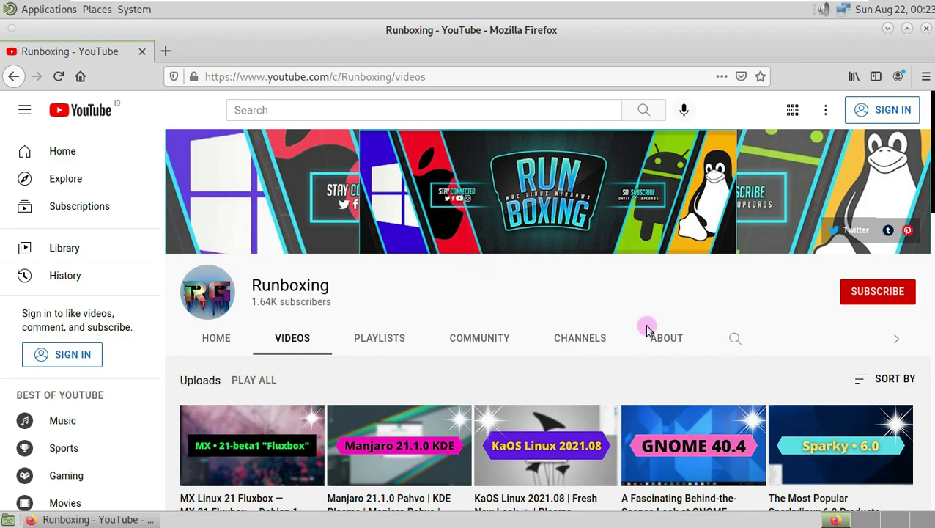
left_click(874, 295)
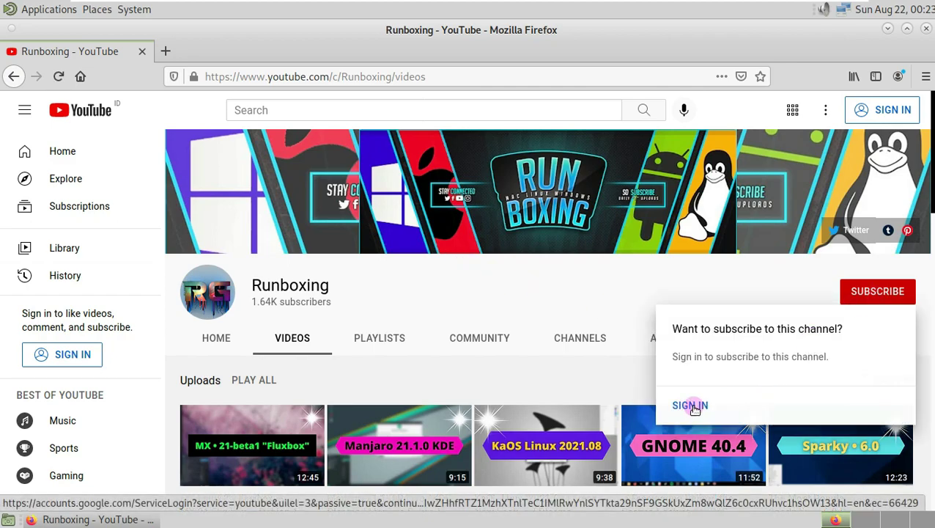